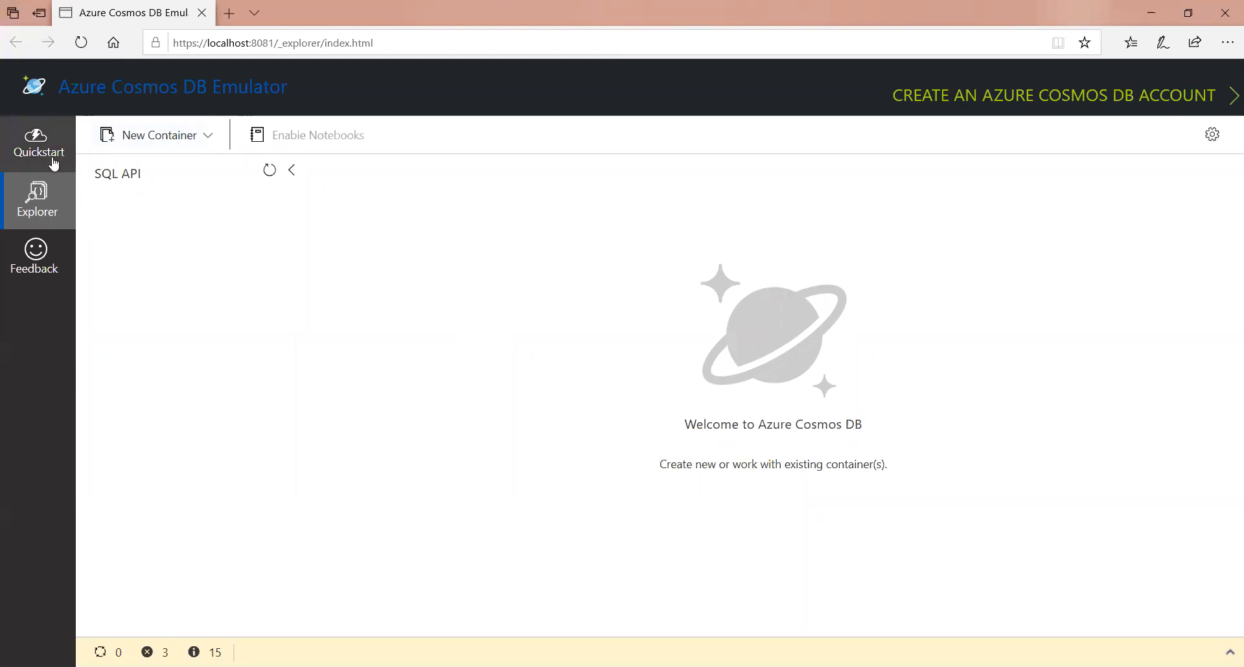
# Step: Create a new database with the id Demo1 and provisioned throughput of 400 RU/s
pyautogui.click(208, 136)
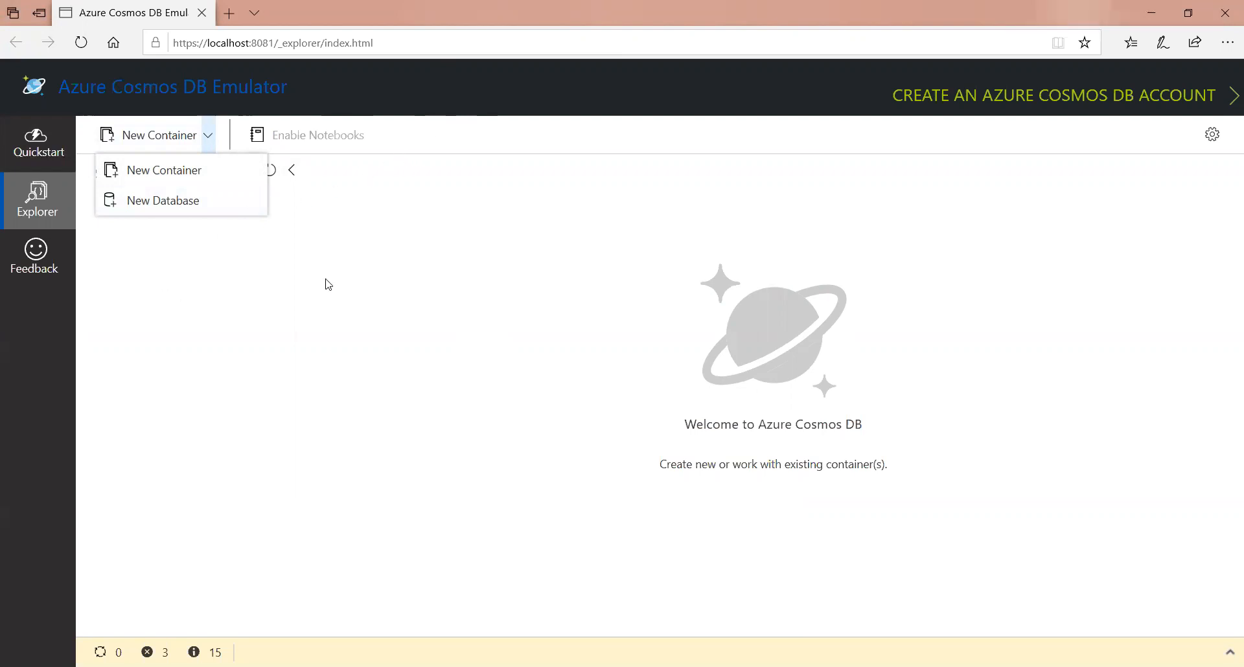
pyautogui.click(125, 237)
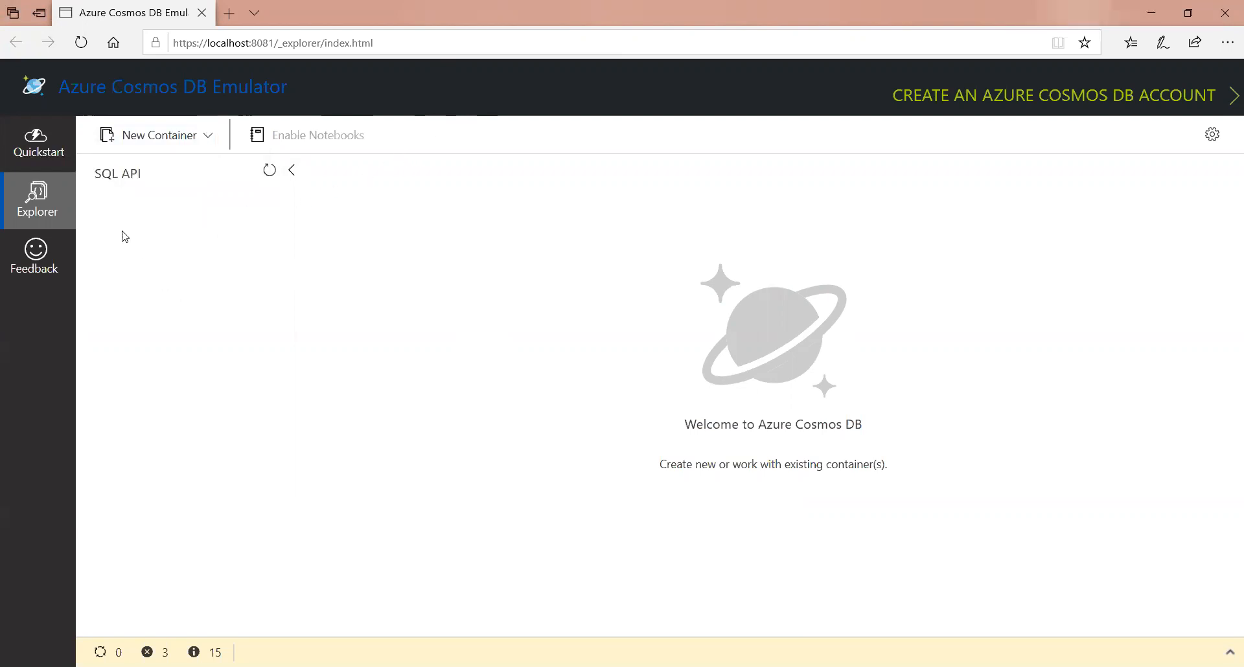
pyautogui.click(208, 135)
pyautogui.click(159, 204)
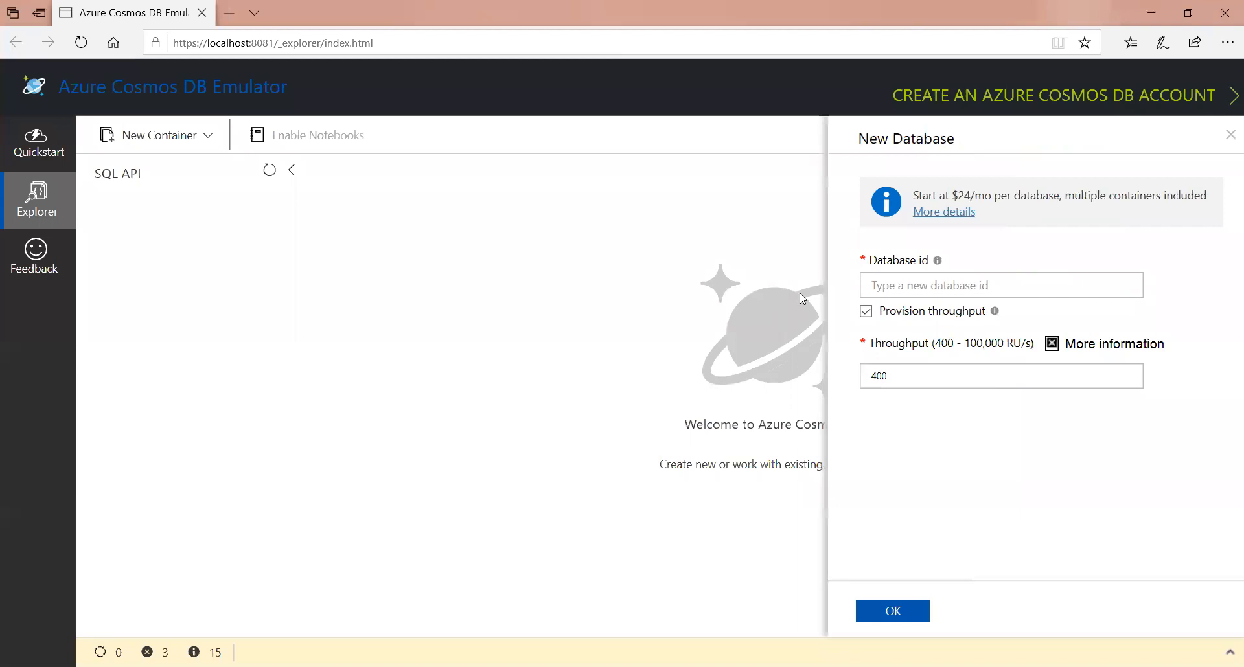
pyautogui.click(899, 279)
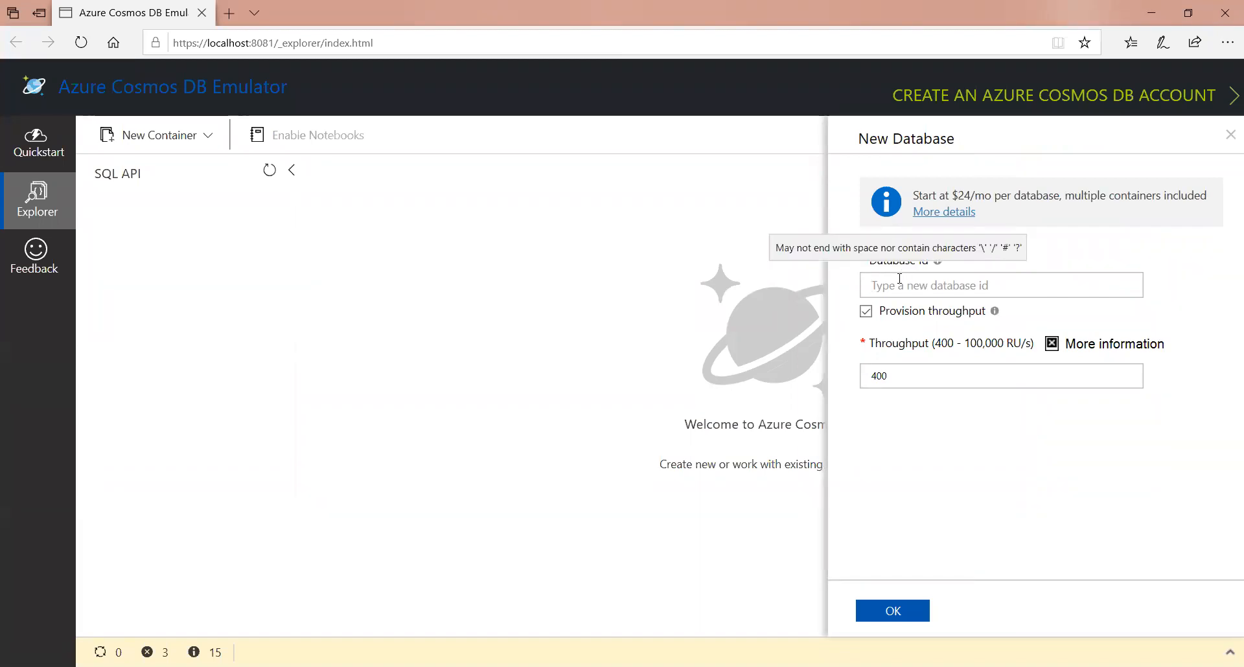
pyautogui.write('Demo')
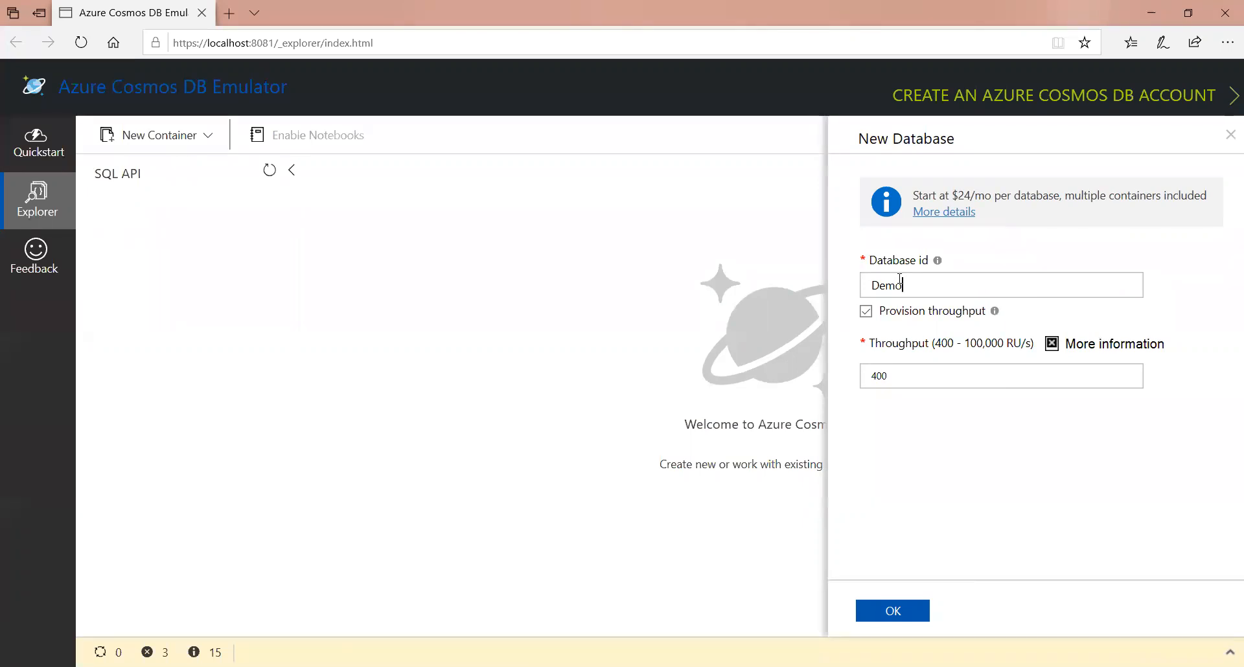
pyautogui.write('1')
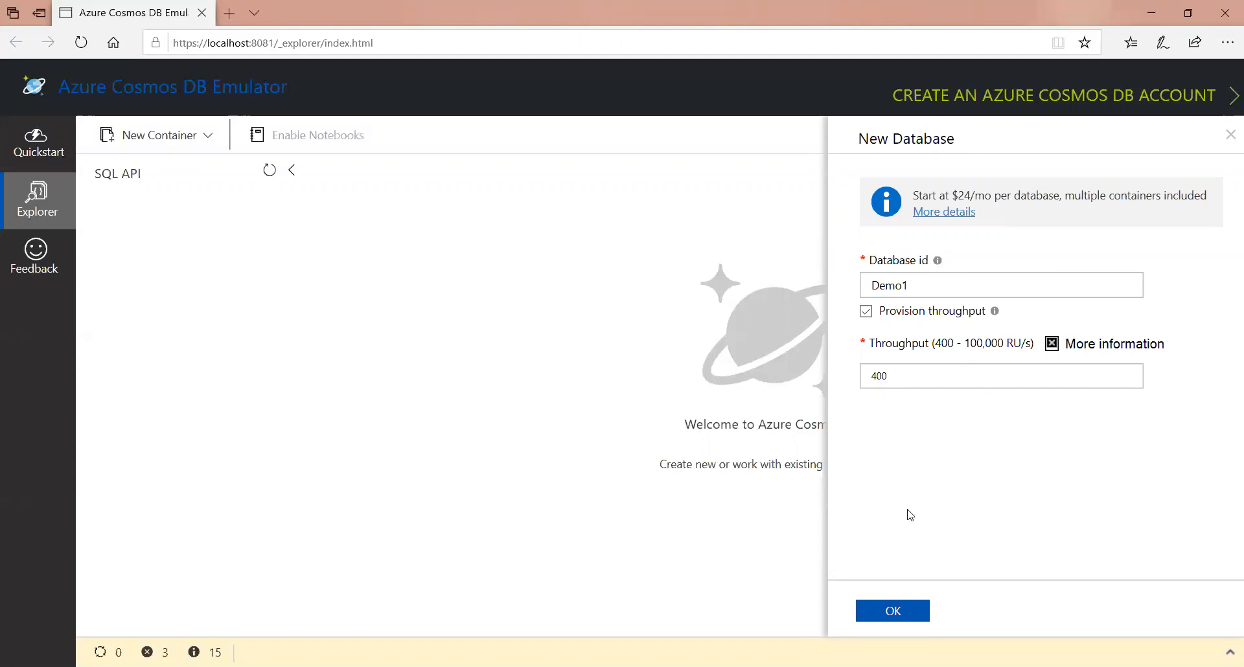
pyautogui.click(902, 613)
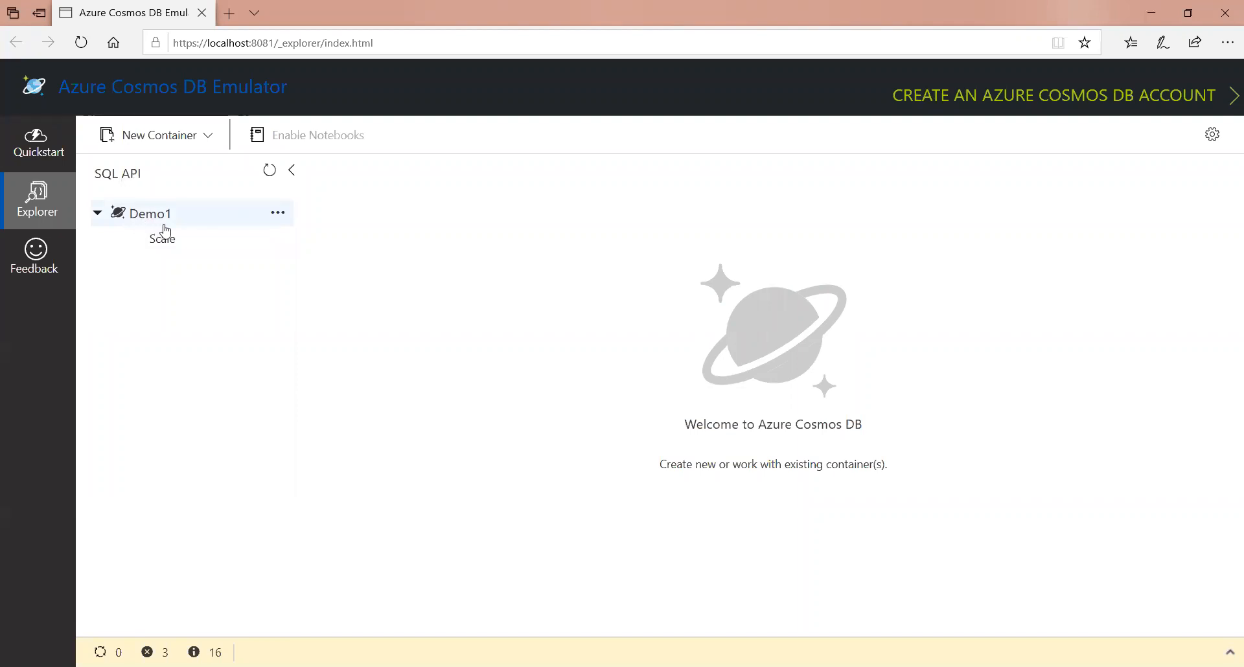
# Step: Start adding a new container to the Demo1 database, ready to enter its container id
pyautogui.click(277, 215)
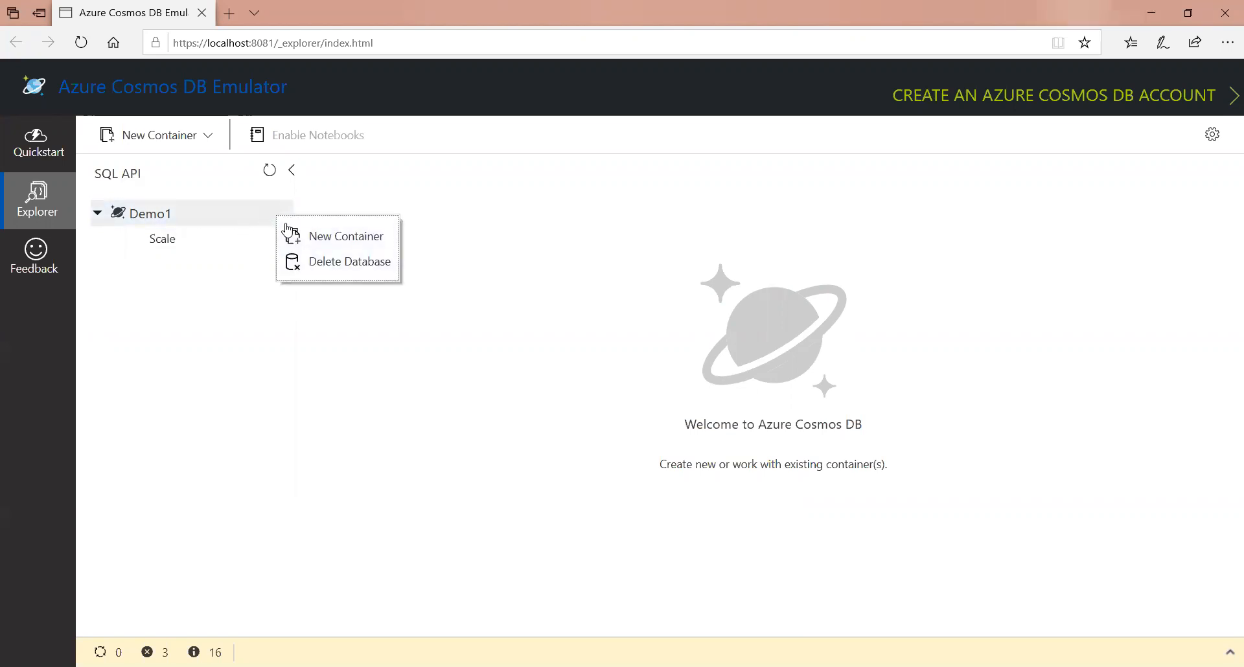
pyautogui.click(324, 241)
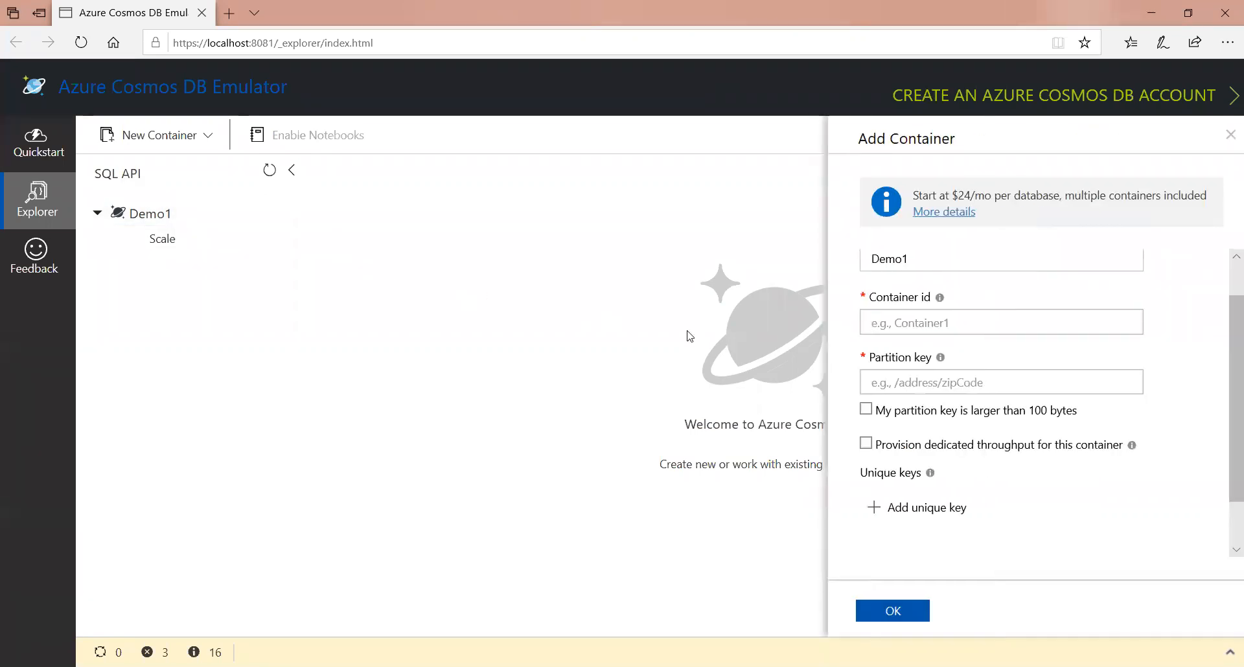
pyautogui.click(939, 324)
pyautogui.write('Geography')
pyautogui.press('BackSpace')
pyautogui.press('BackSpace')
pyautogui.press('BackSpace')
pyautogui.press('BackSpace')
pyautogui.press('BackSpace')
pyautogui.press('BackSpace')
pyautogui.press('BackSpace')
pyautogui.press('BackSpace')
pyautogui.press('BackSpace')
pyautogui.write('States')
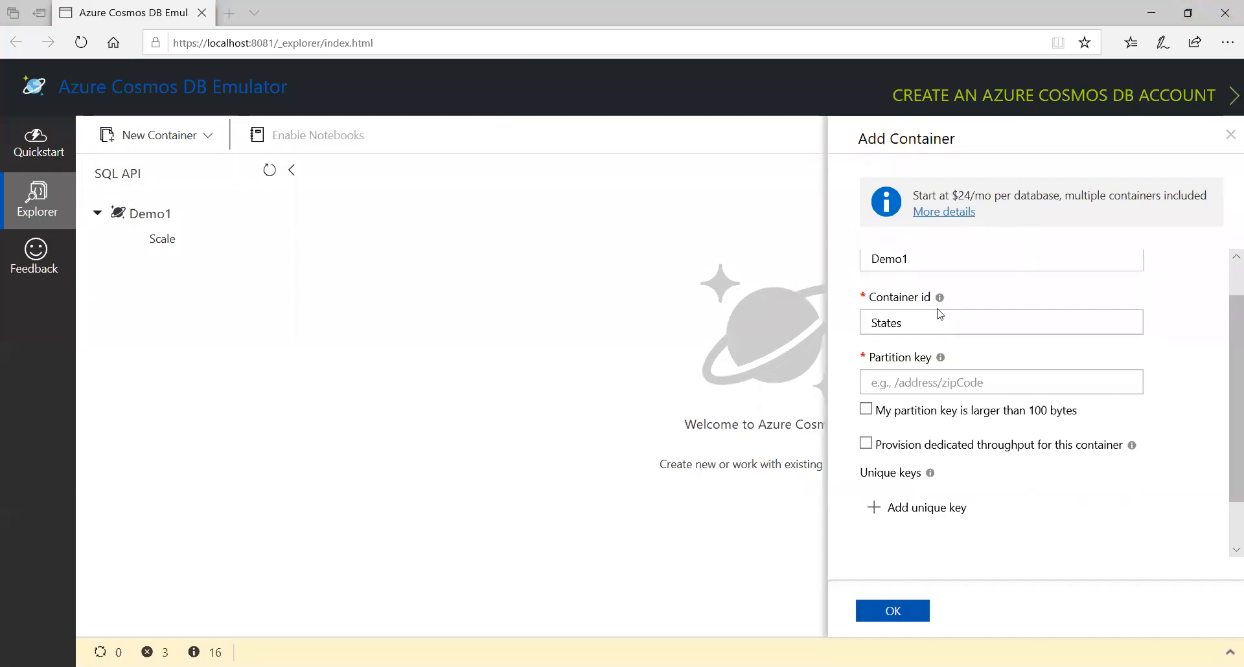
# Step: Set the container id to Geography and the partition key to /Name/Code/Country, and create the container
pyautogui.doubleClick(925, 322)
pyautogui.write('Geography')
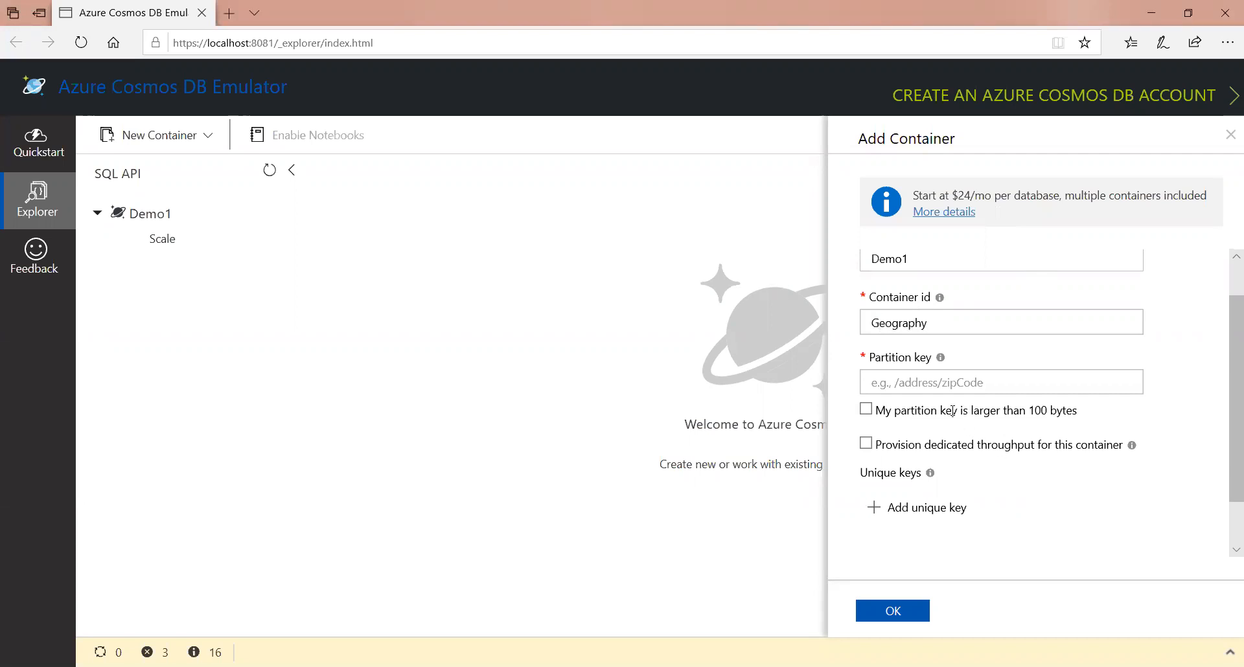
pyautogui.click(920, 383)
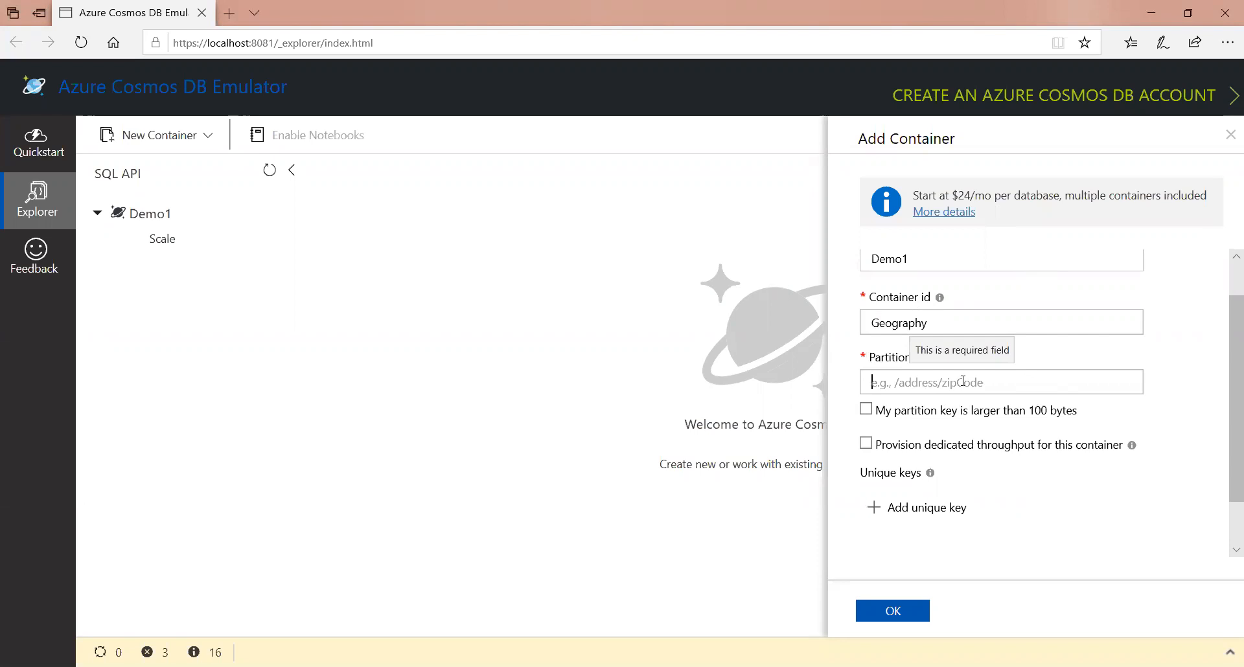
pyautogui.write('/Name')
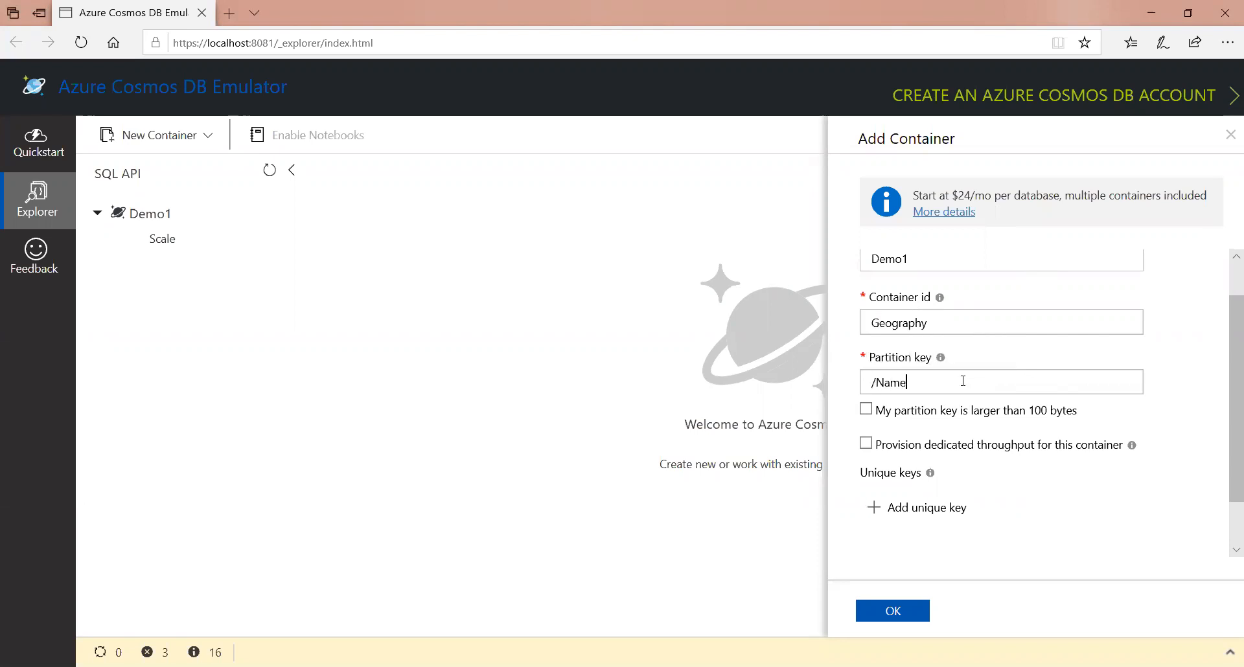
pyautogui.write('/')
pyautogui.write('Code/Countey')
pyautogui.press('BackSpace')
pyautogui.press('BackSpace')
pyautogui.write('try')
pyautogui.click(893, 611)
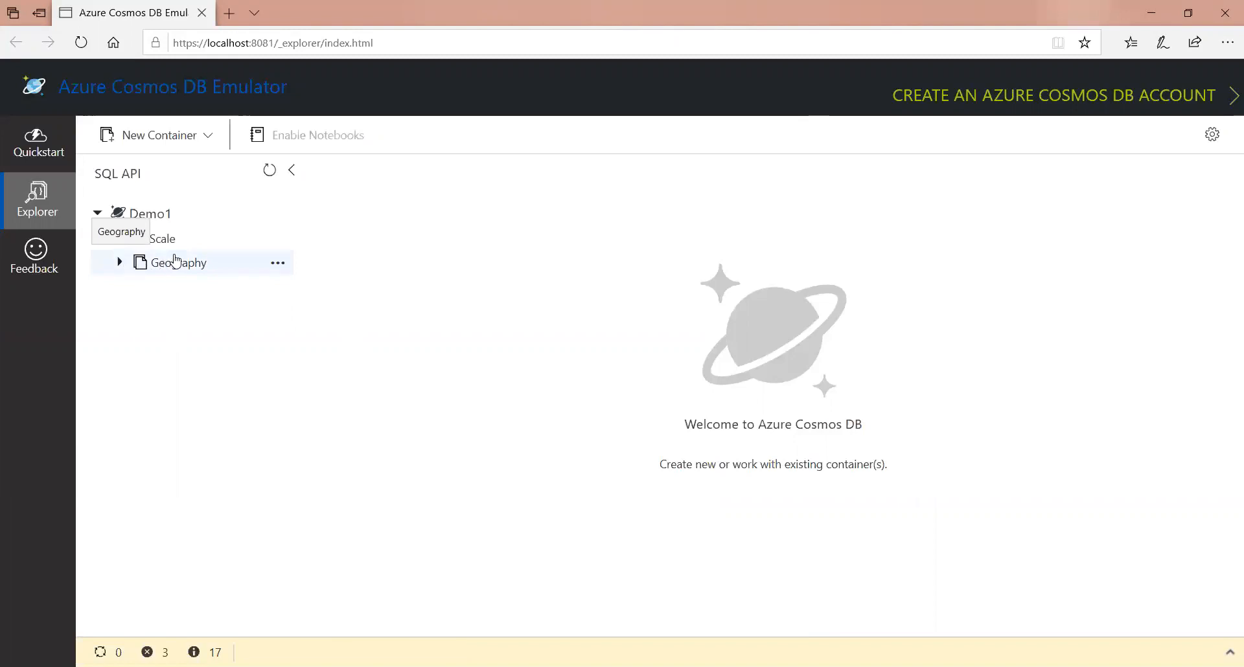
# Step: Refresh the database tree and review the notification log for the database and container creation
pyautogui.click(270, 172)
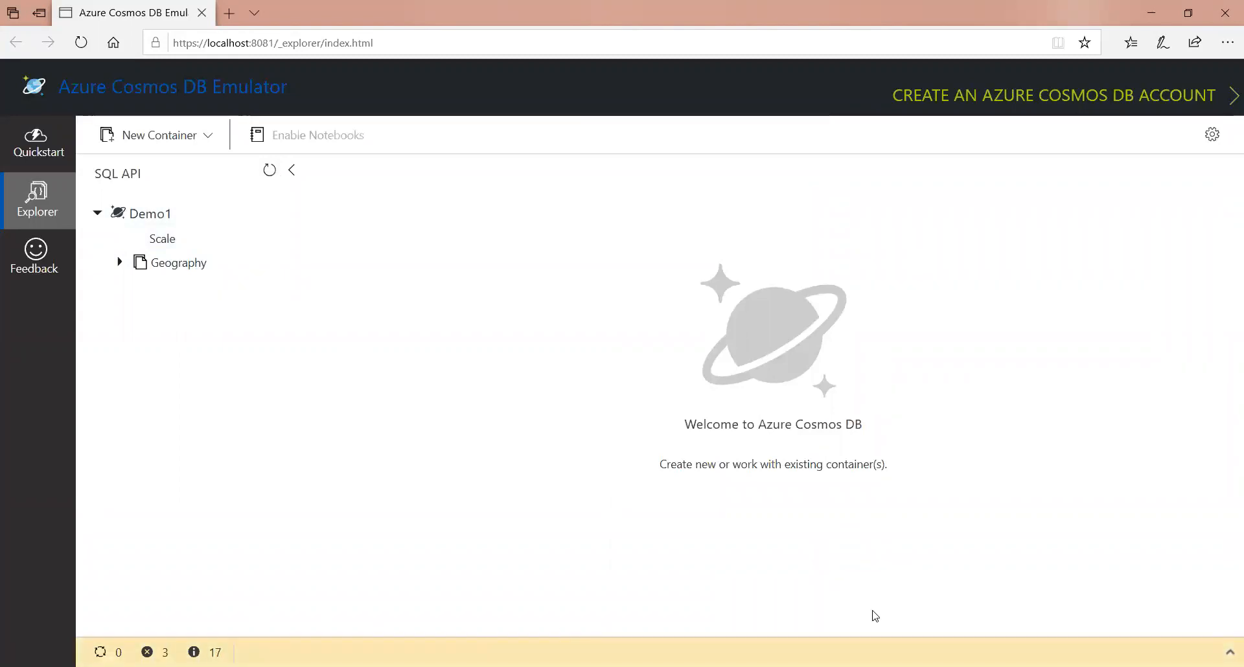
pyautogui.click(1229, 649)
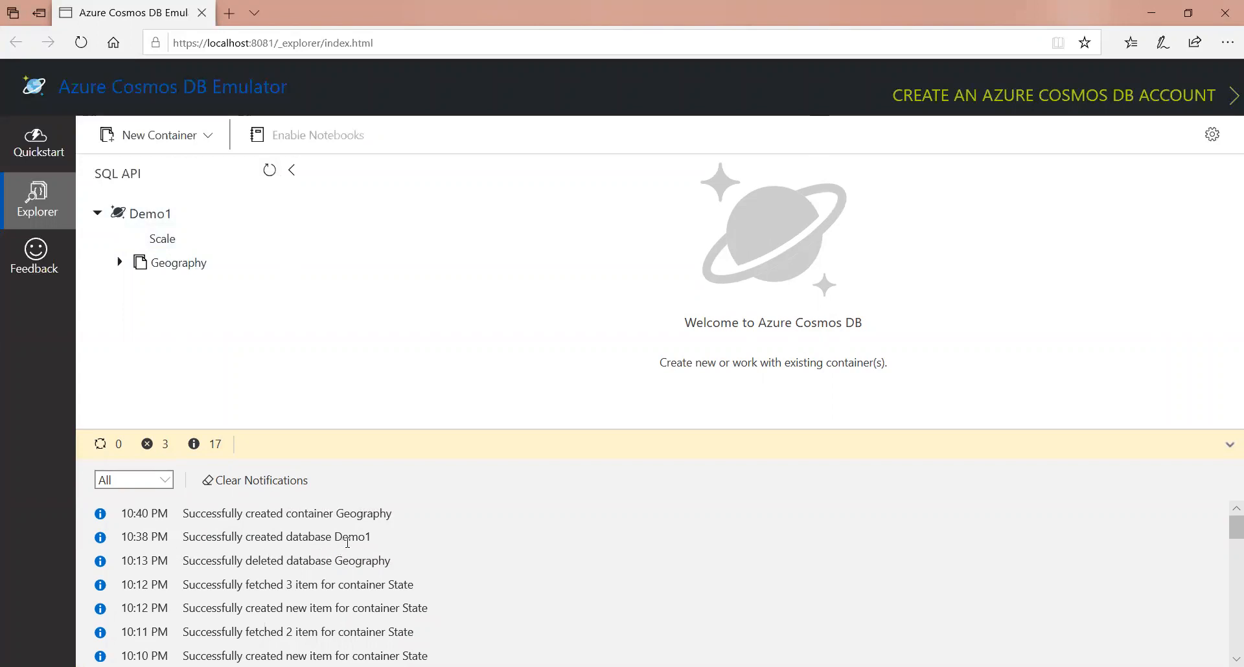
pyautogui.click(1230, 444)
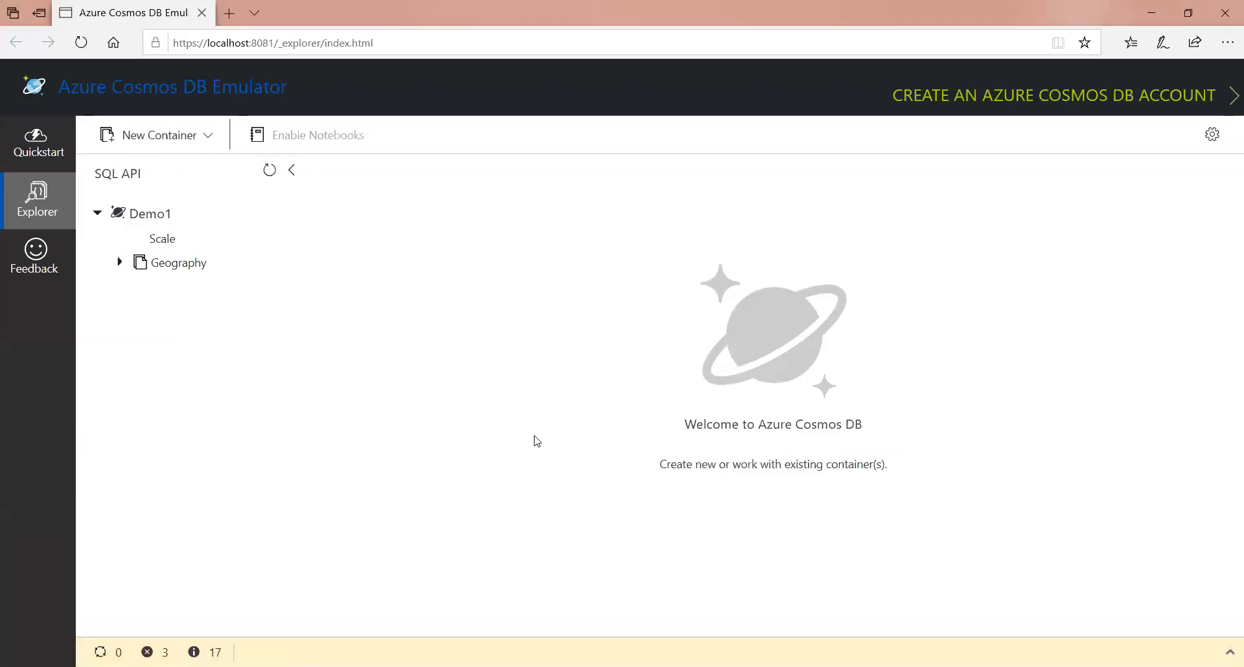
# Step: View the Geography container's items, close them, and run SELECT * FROM c in a new SQL query on the container
pyautogui.click(120, 263)
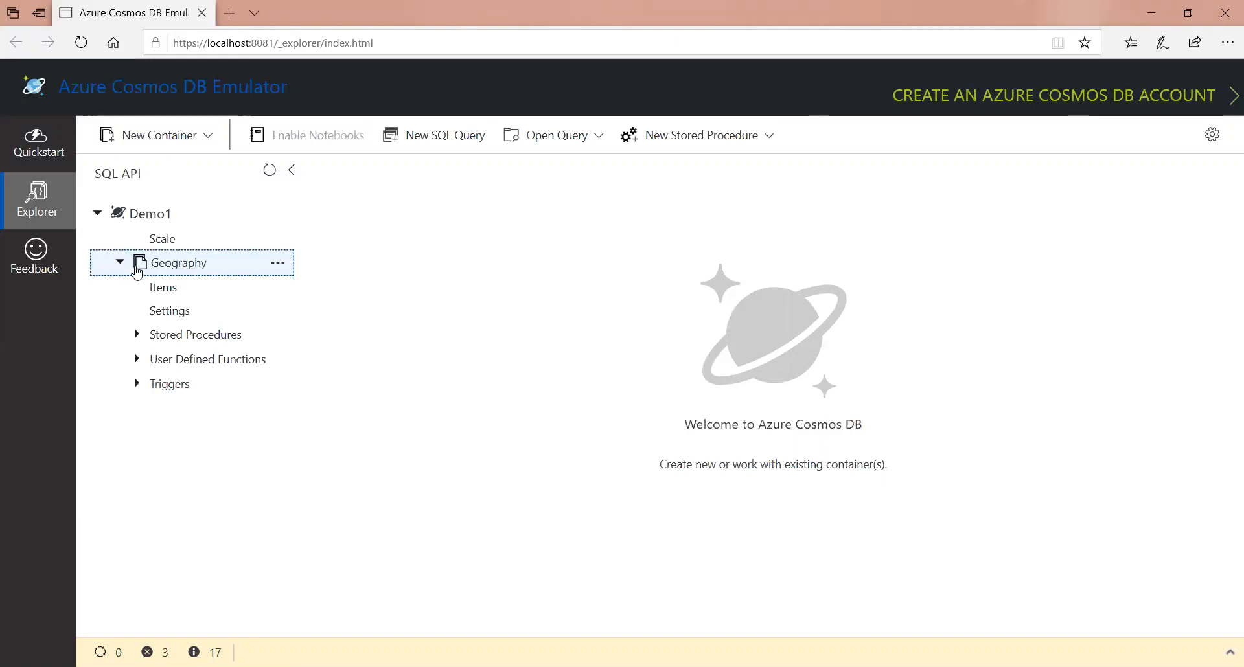
pyautogui.click(168, 292)
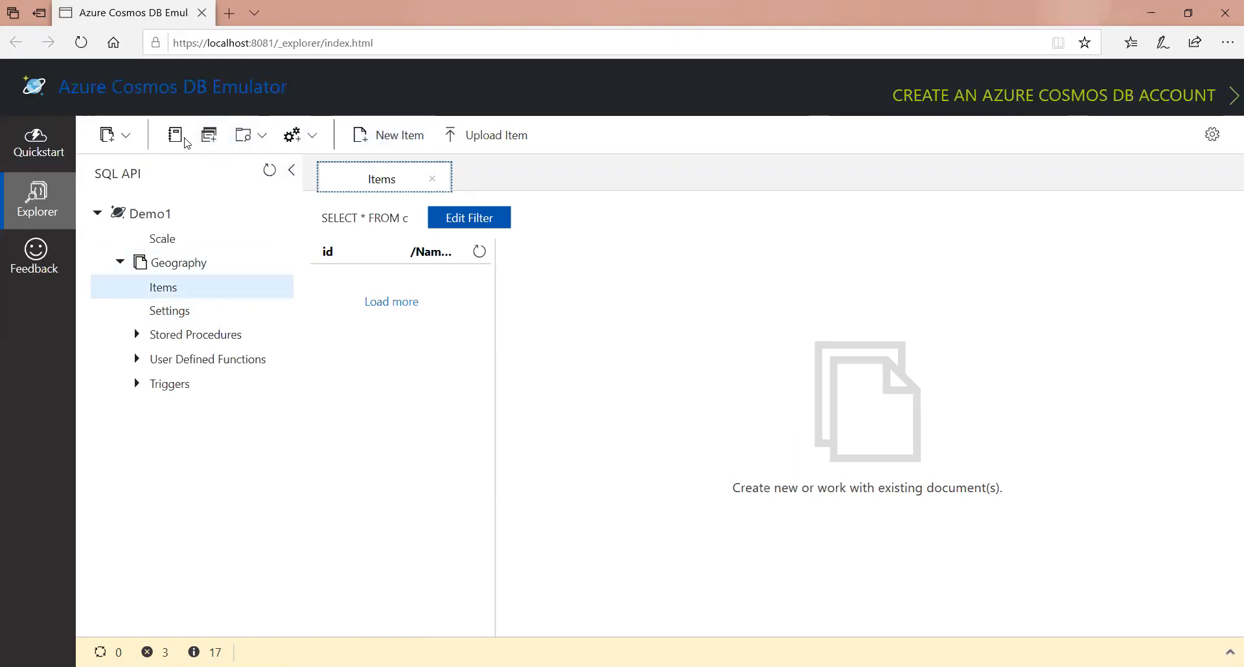
pyautogui.click(218, 144)
pyautogui.click(398, 180)
pyautogui.click(433, 179)
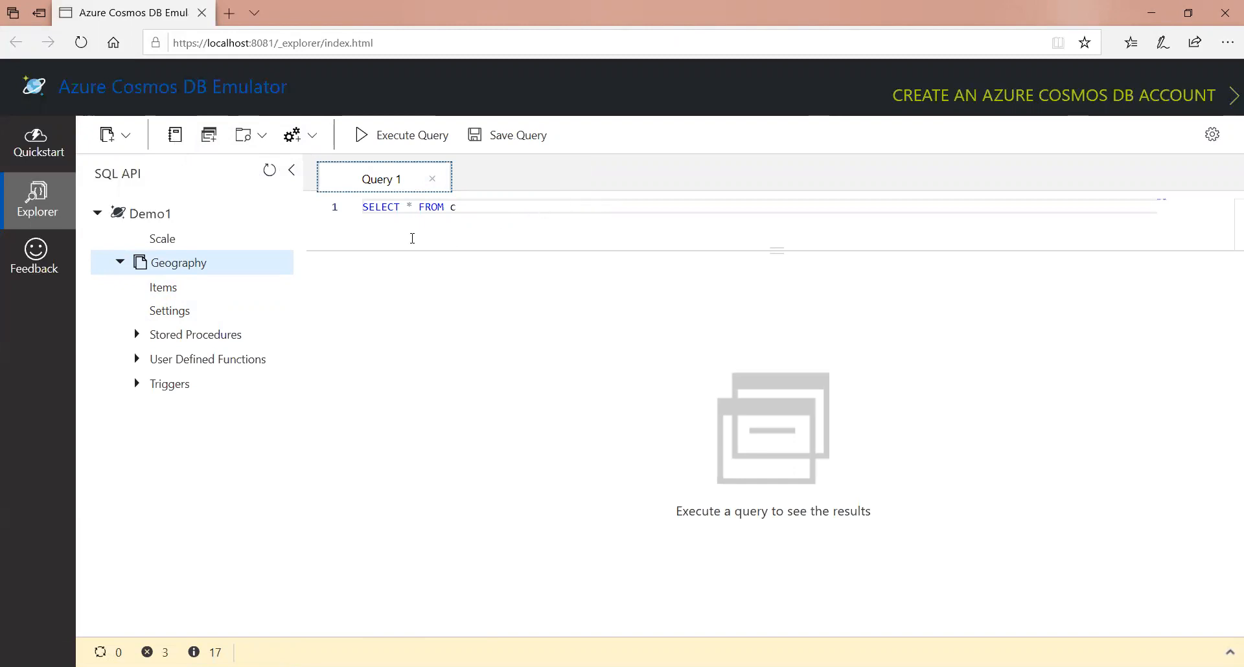
pyautogui.click(365, 139)
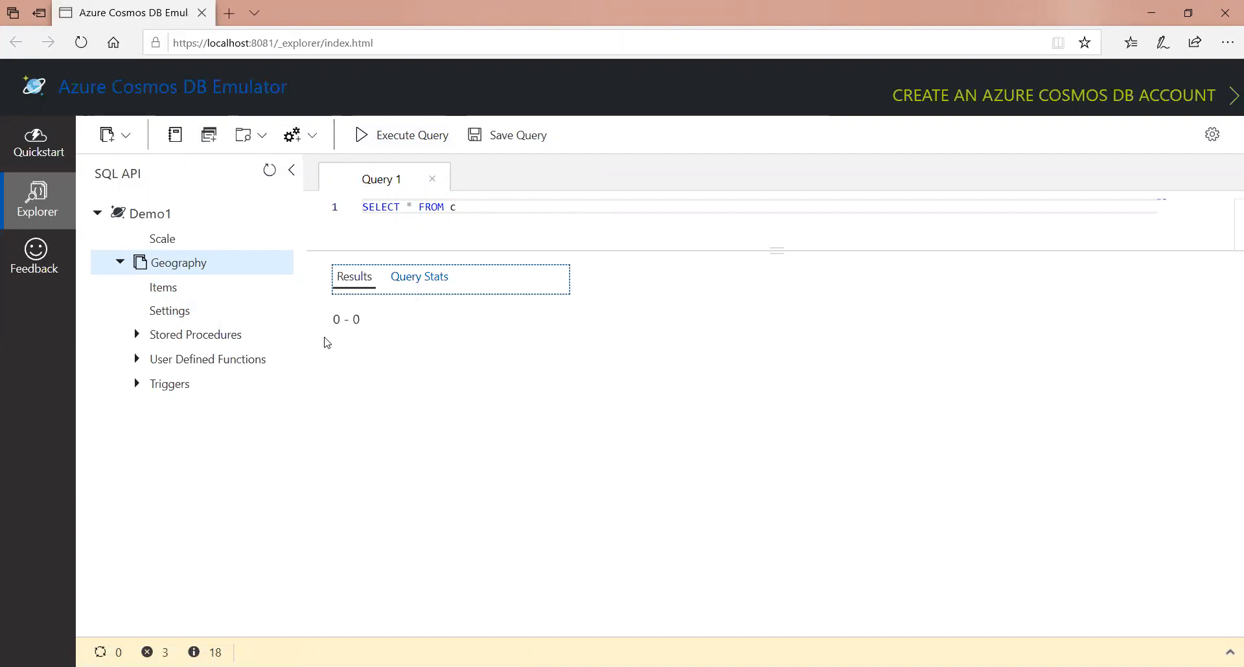
# Step: Start a new item in the Geography container and set its id to "1", leaving a new line for more properties
pyautogui.click(173, 293)
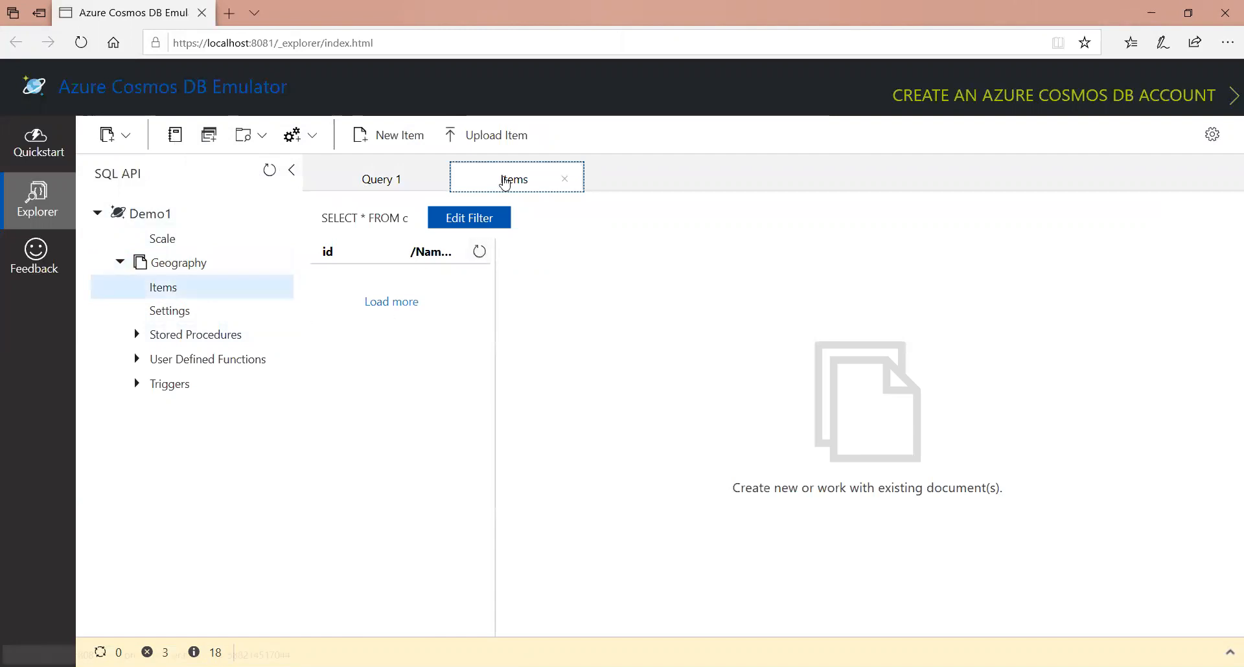
pyautogui.click(406, 138)
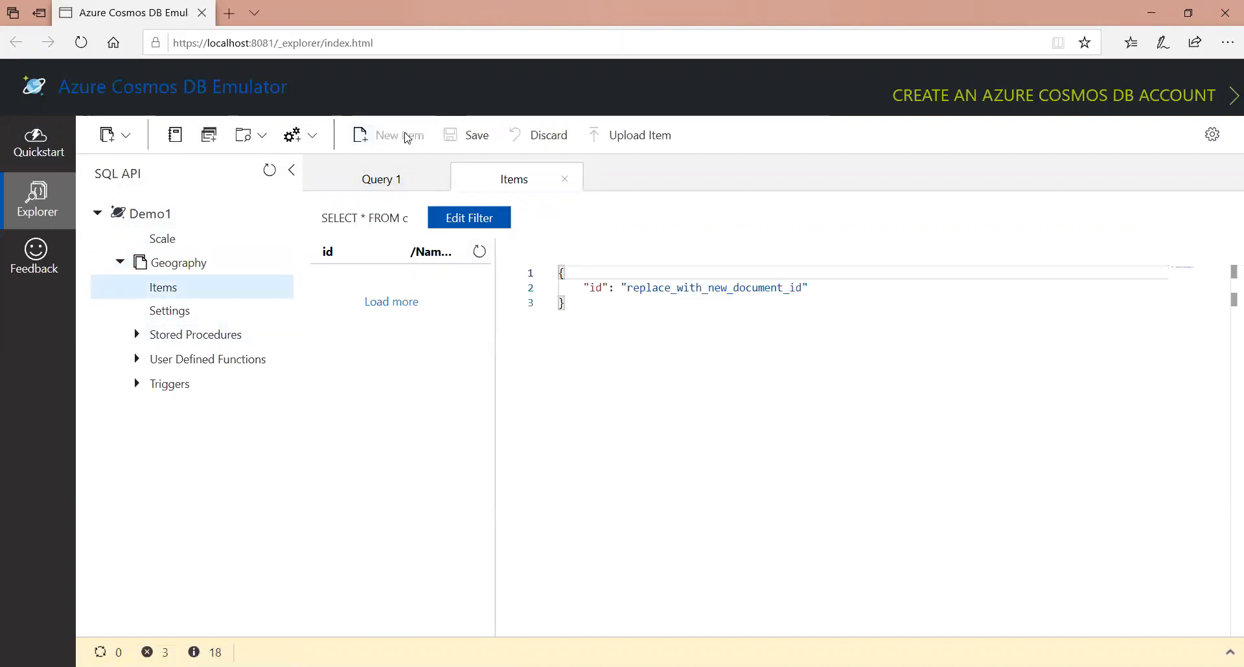
pyautogui.click(774, 298)
pyautogui.moveTo(803, 285); pyautogui.dragTo(626, 287)
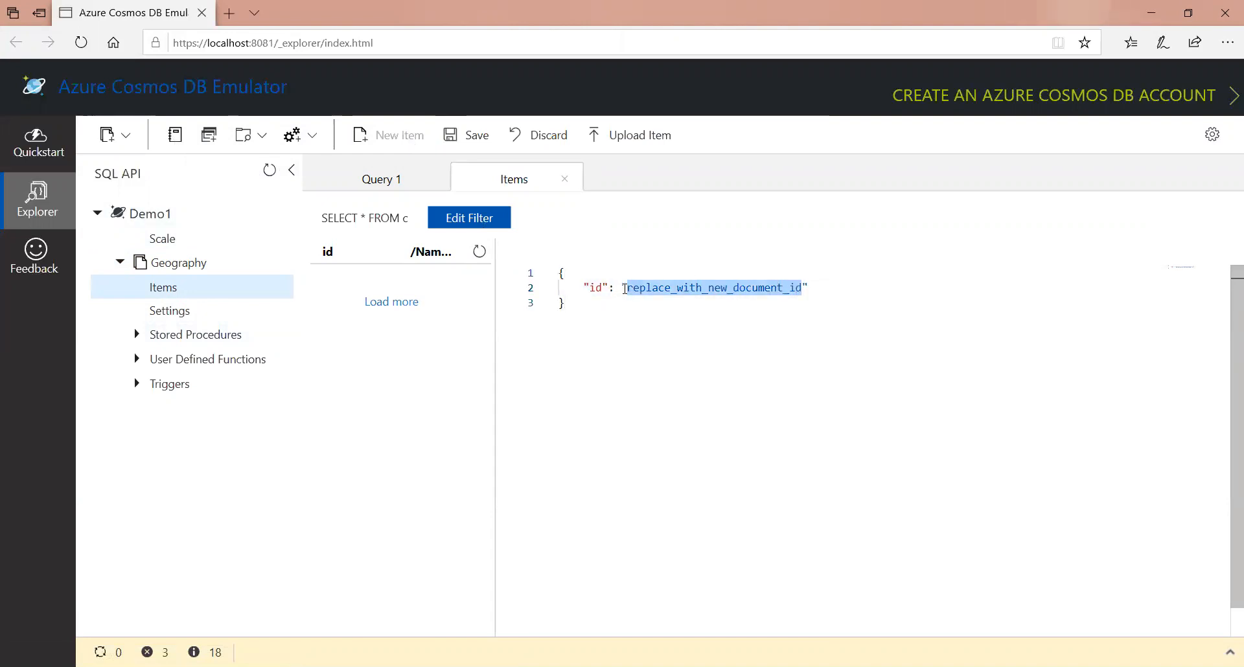
pyautogui.press('BackSpace')
pyautogui.write('1')
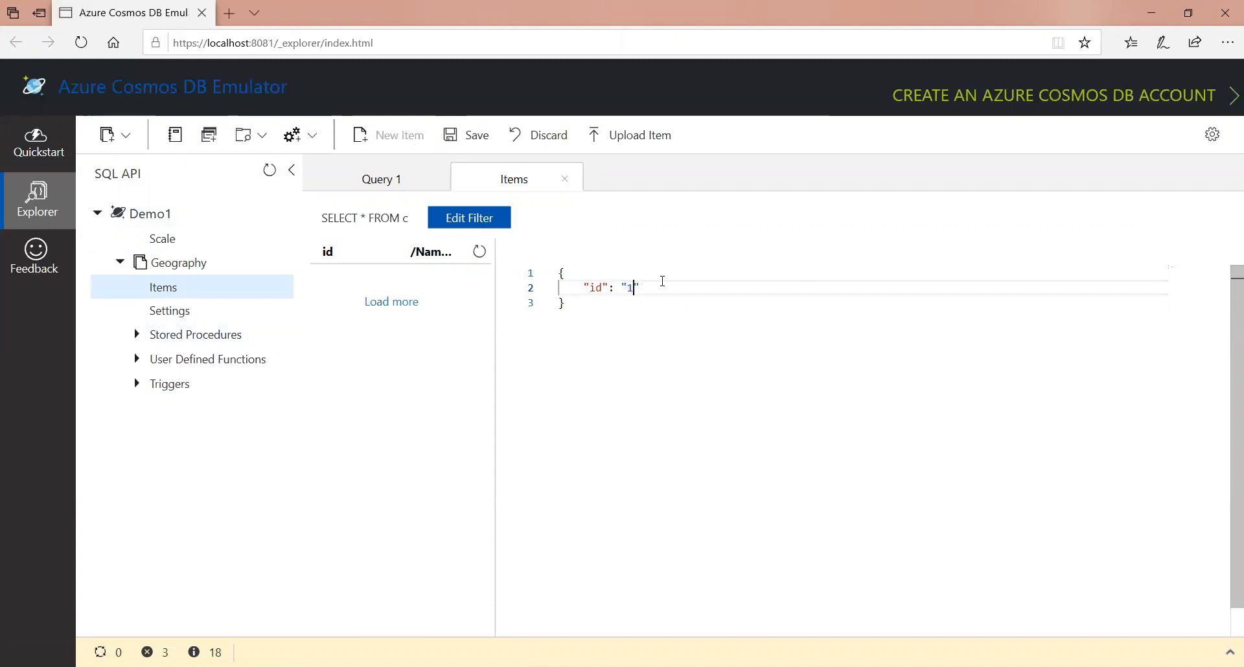
pyautogui.write(',')
pyautogui.press('Return')
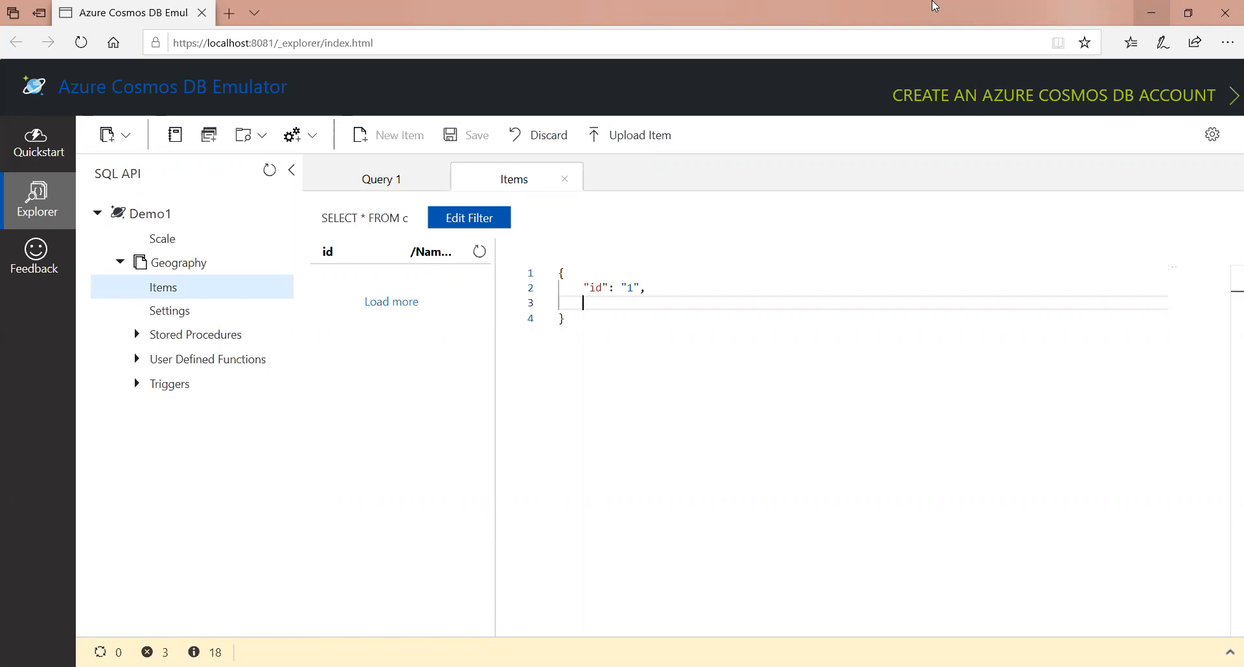
# Step: Add Name "New Mexico", Code "NM" and Country "USA" to the item, tidy the extra spacing, and save it
pyautogui.click(666, 288)
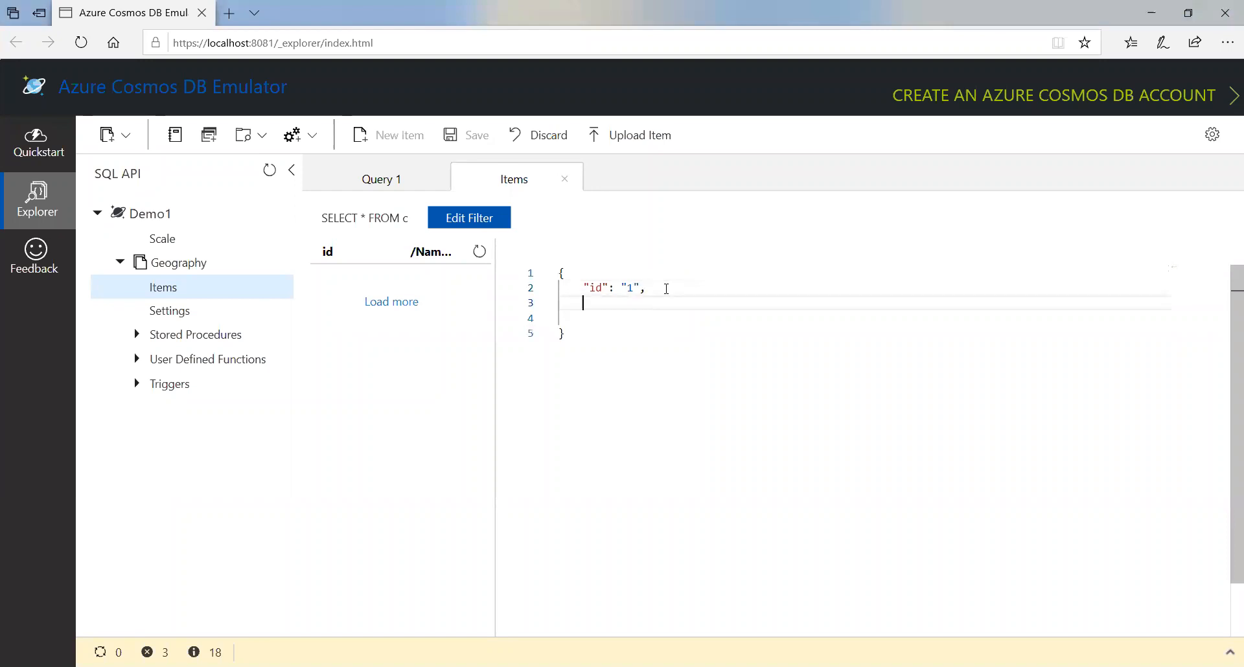
pyautogui.write('"Name": "New Mexico", "Code": "NM", "Country": "USA"')
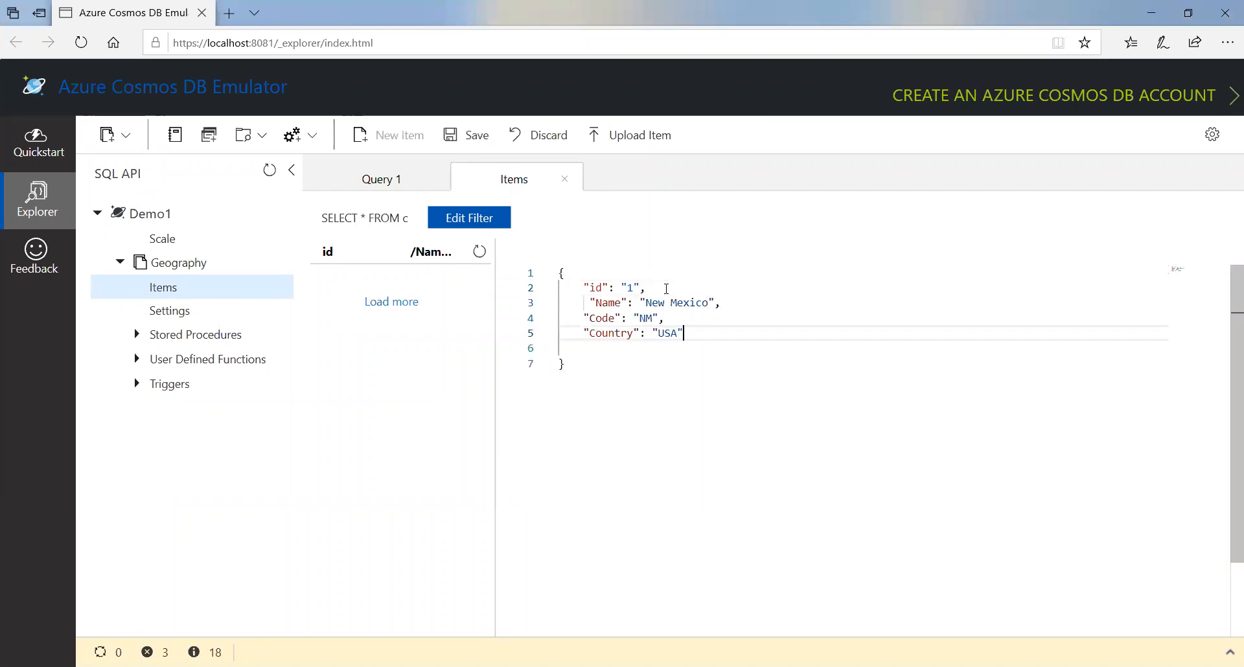
pyautogui.click(589, 303)
pyautogui.press('BackSpace')
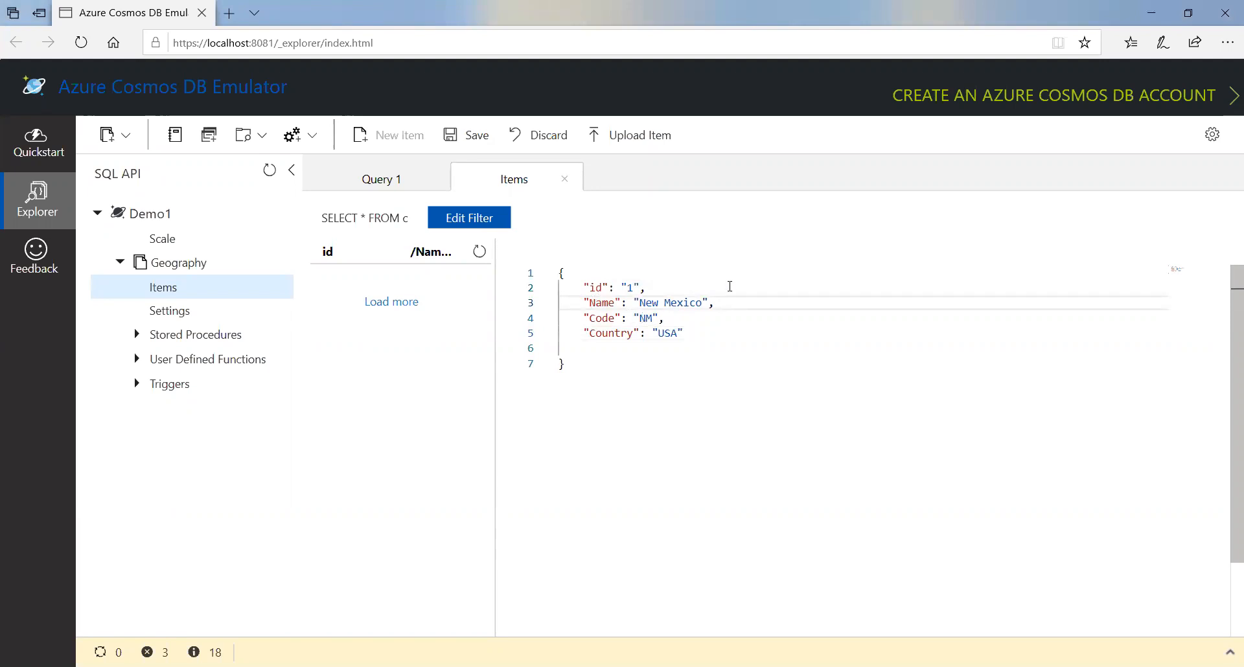
pyautogui.click(690, 335)
pyautogui.press('Delete')
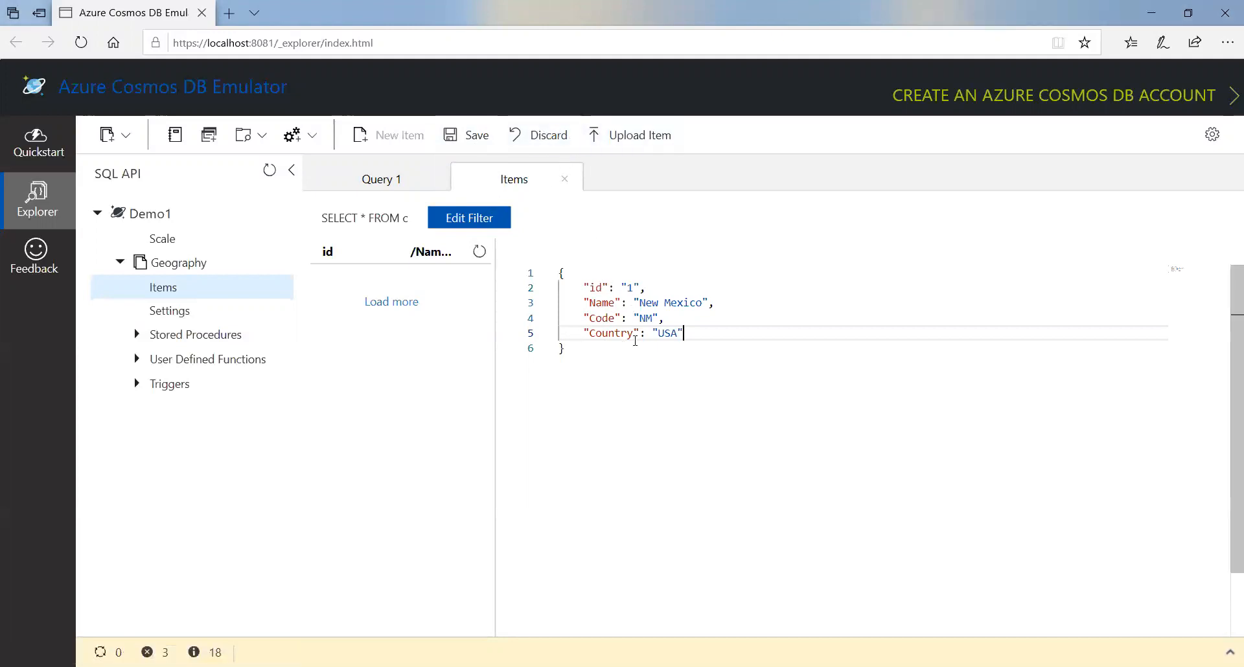
pyautogui.click(482, 142)
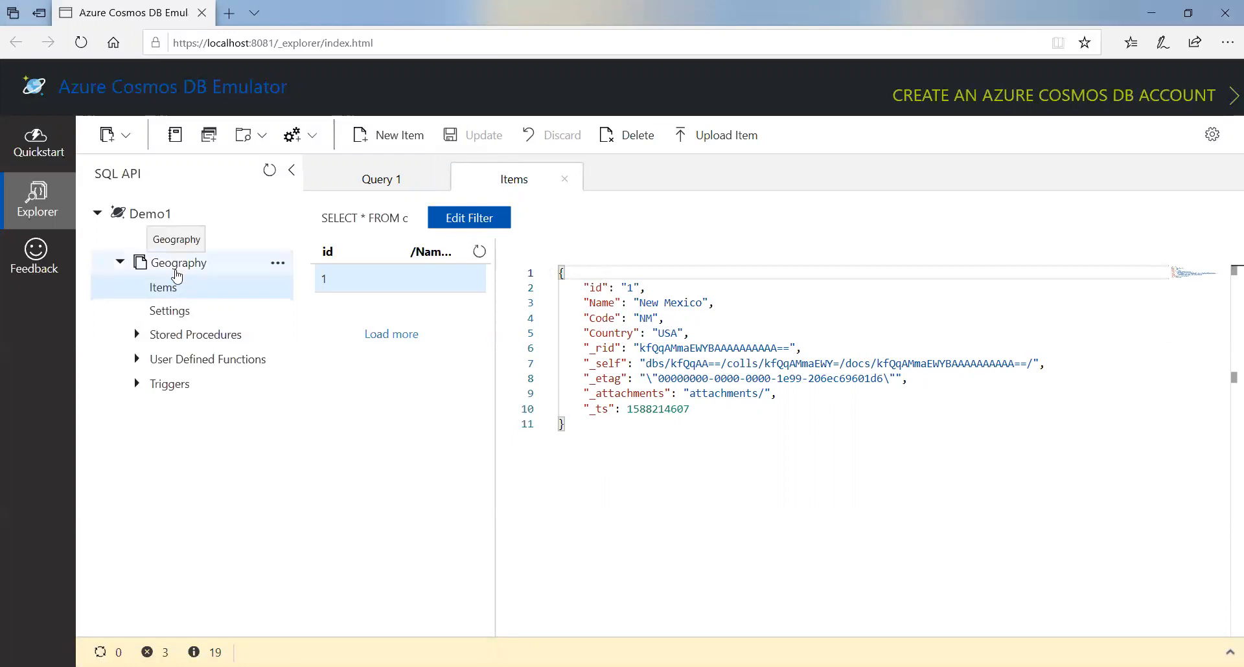
# Step: Close the old item and query views, reopen the Geography items, and run SELECT * FROM c in a new SQL query
pyautogui.click(564, 182)
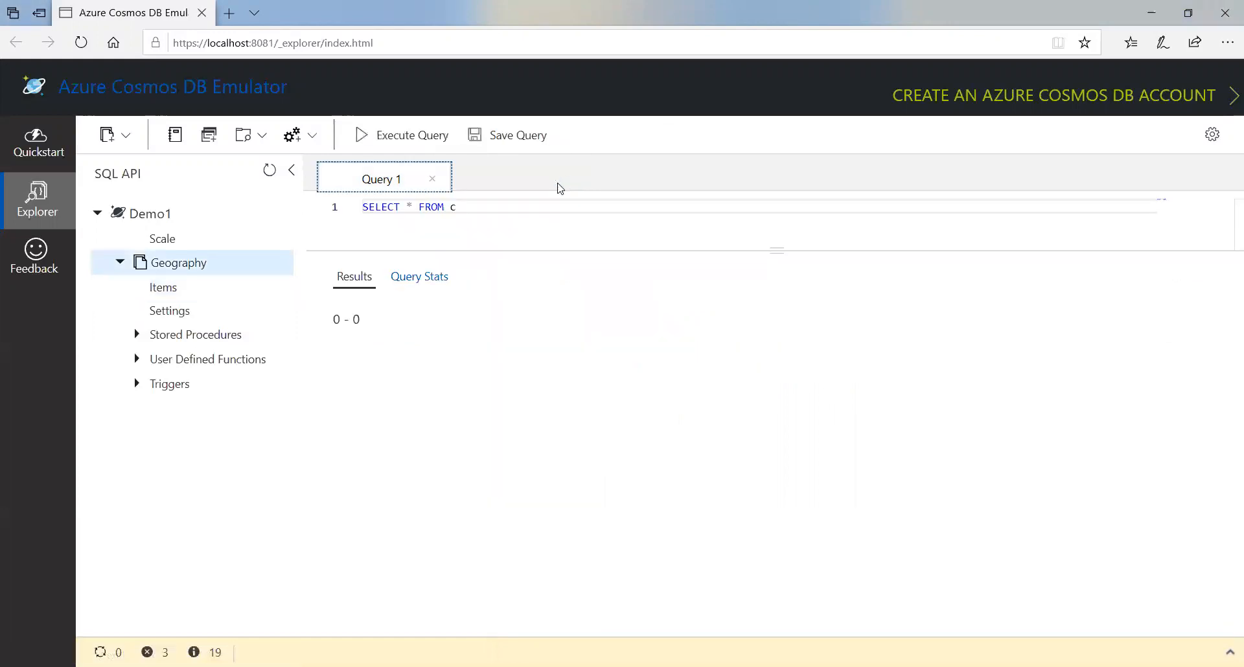
pyautogui.click(440, 185)
pyautogui.click(180, 296)
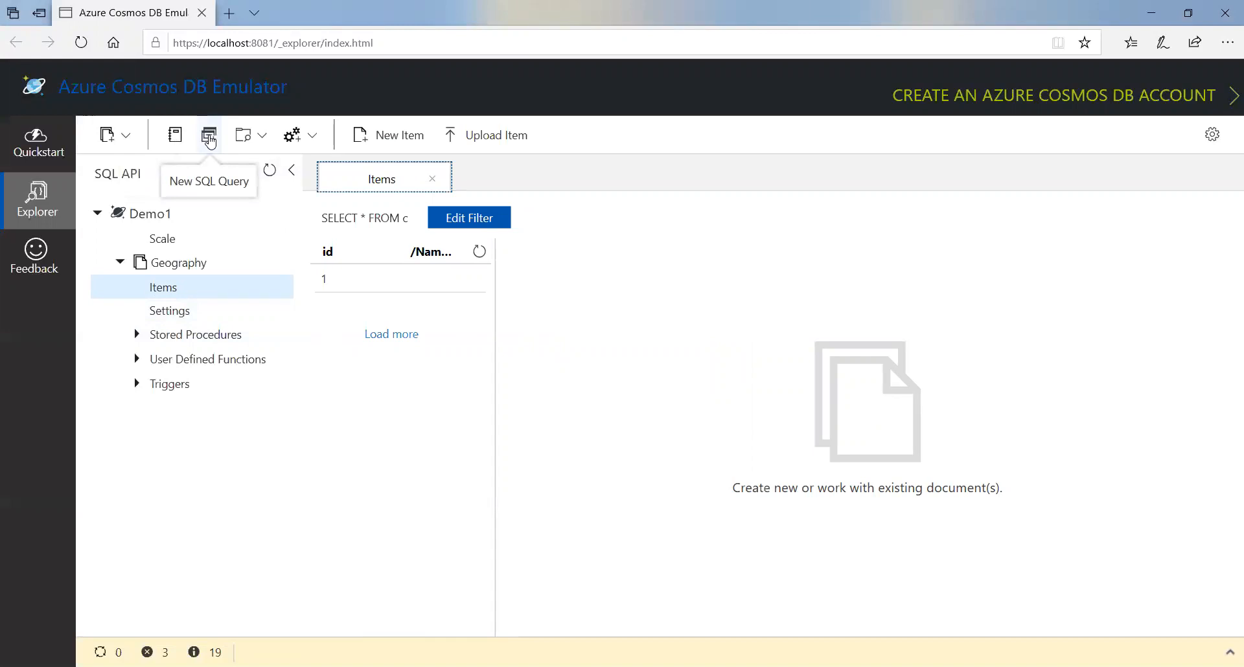
pyautogui.click(208, 137)
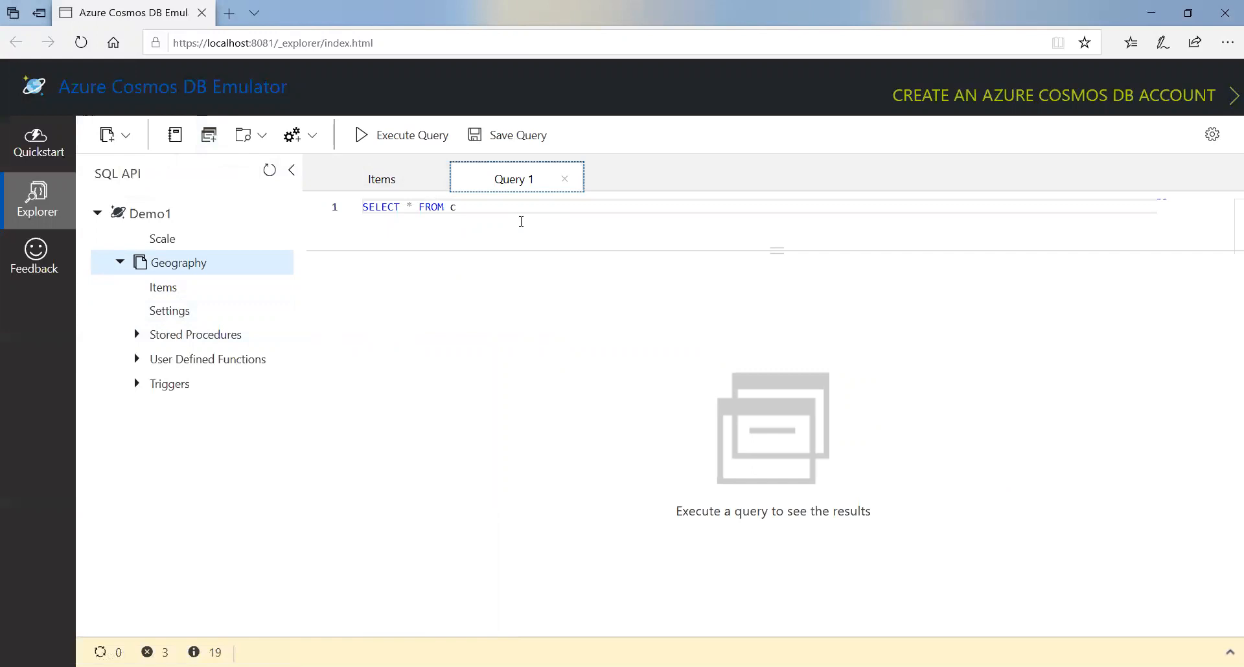
pyautogui.click(377, 139)
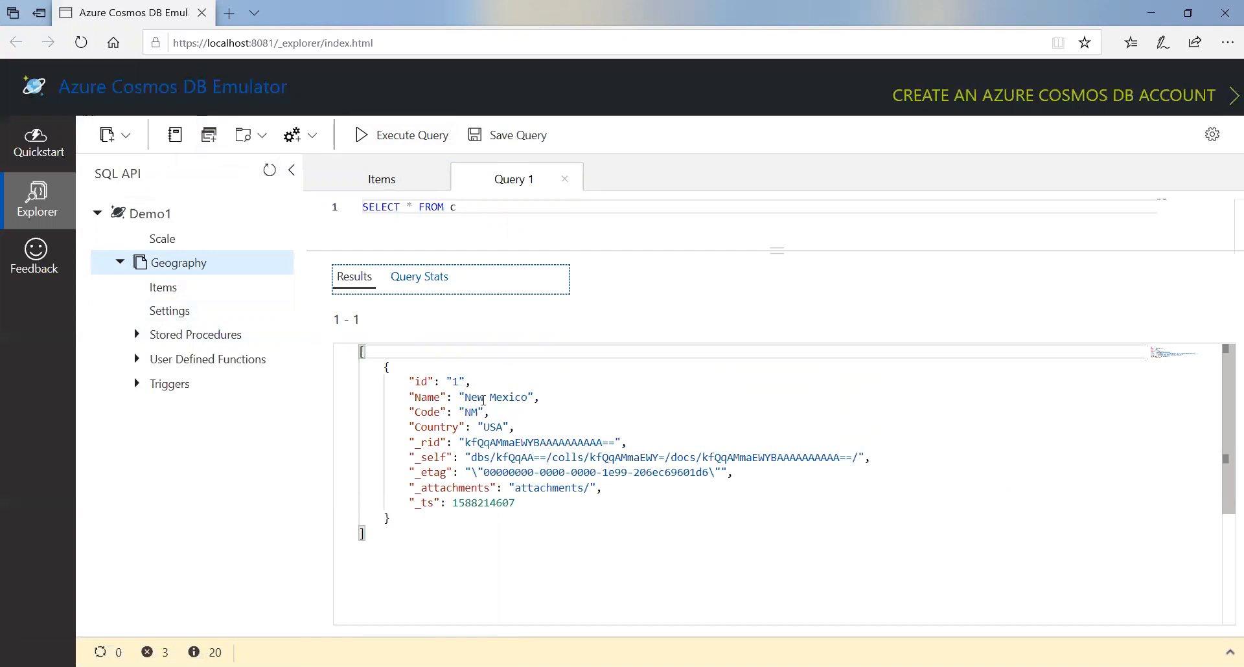
# Step: Close the query and start a Geography item with id "2", Name "New Mexico", Code "NM" and Country "USA", removing the extra space before Name
pyautogui.click(566, 180)
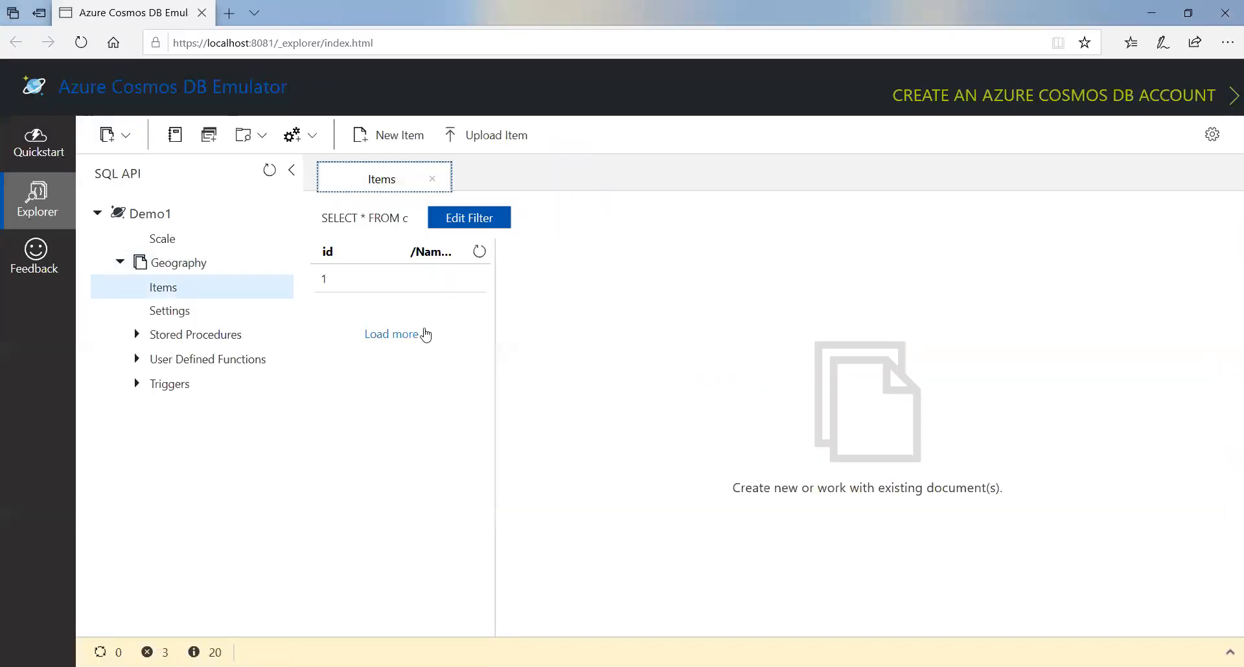
pyautogui.click(398, 135)
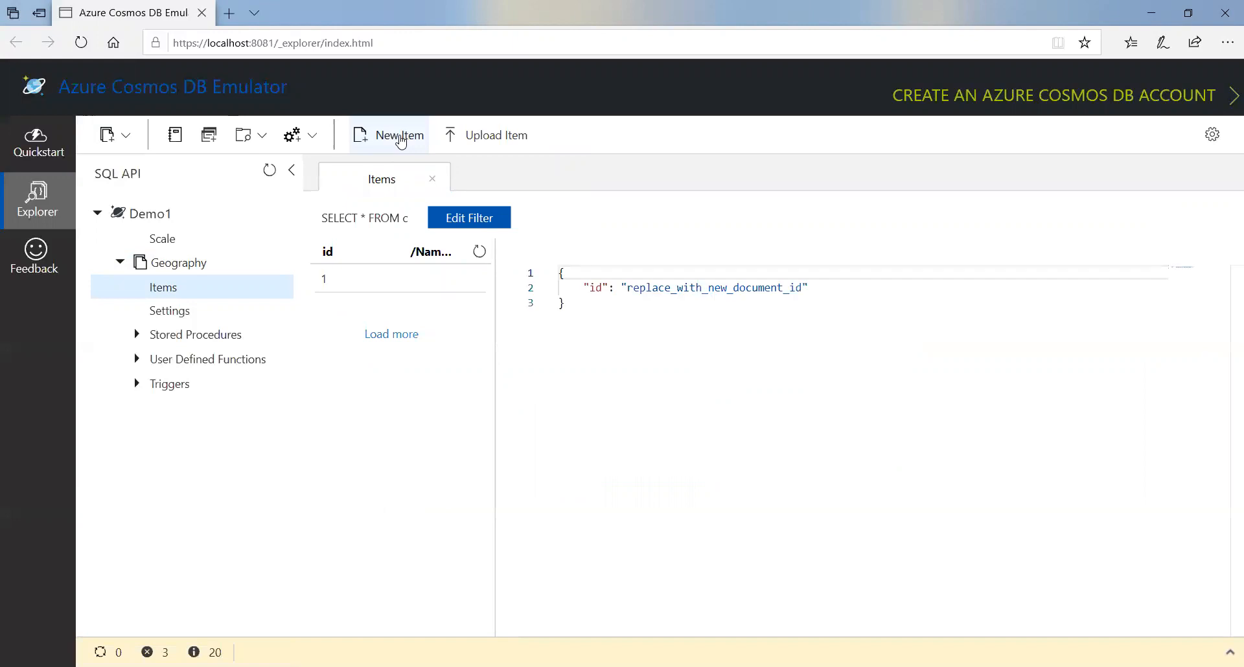
pyautogui.click(813, 287)
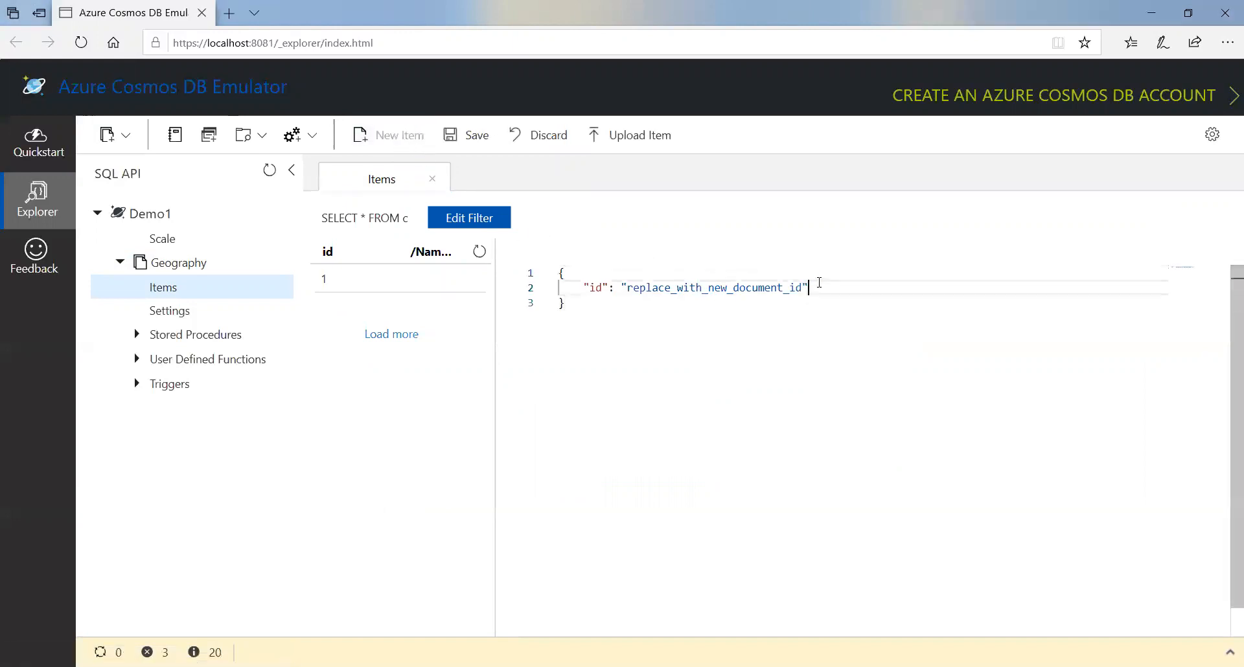
pyautogui.moveTo(803, 287); pyautogui.dragTo(627, 290)
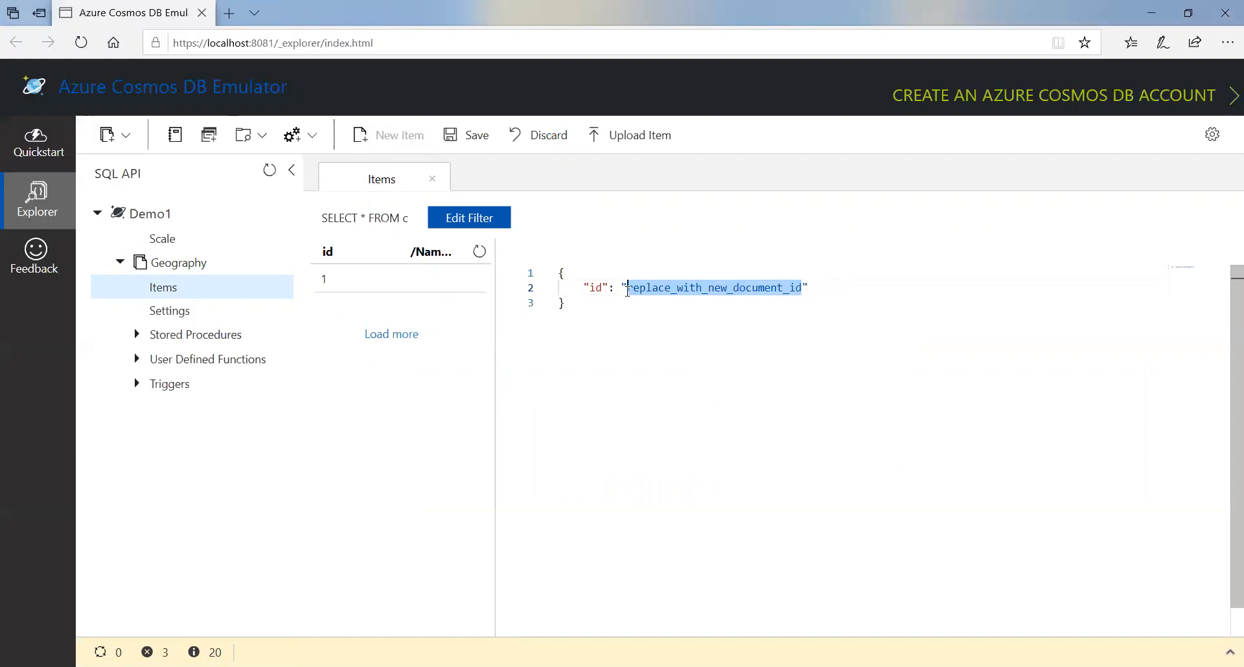
pyautogui.write('2",')
pyautogui.press('Return')
pyautogui.write('"Name": "New Mexico",     "Code": "NM",     "Country": "USA"')
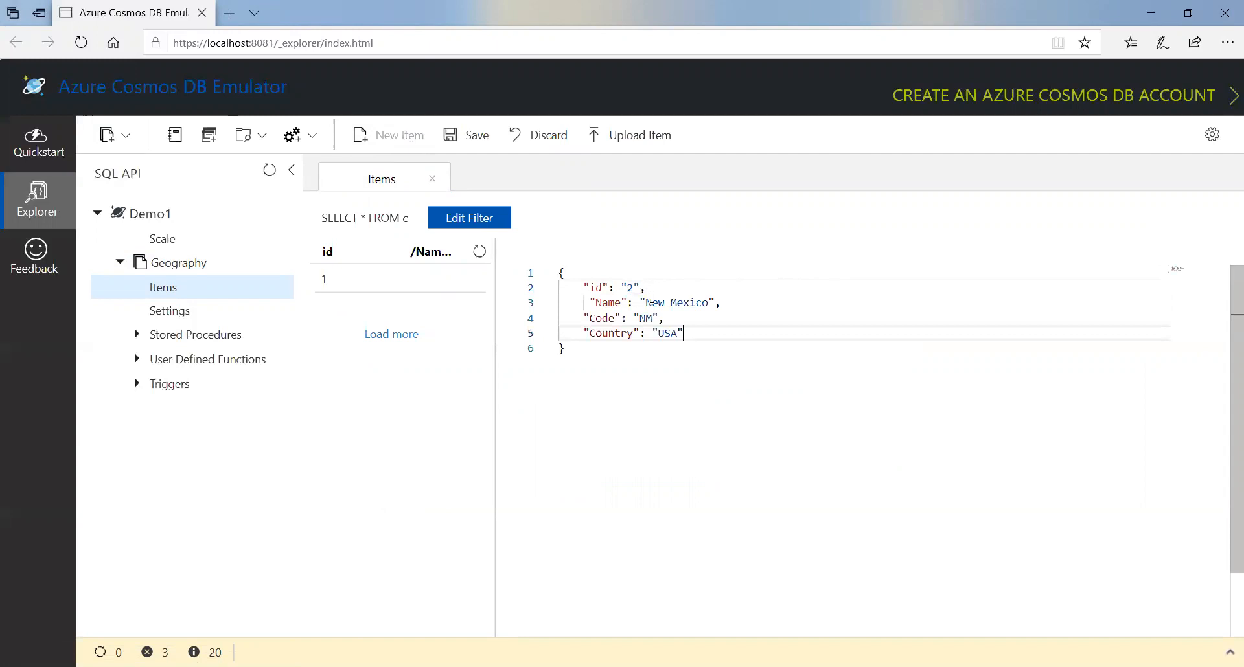
pyautogui.click(588, 302)
pyautogui.press('BackSpace')
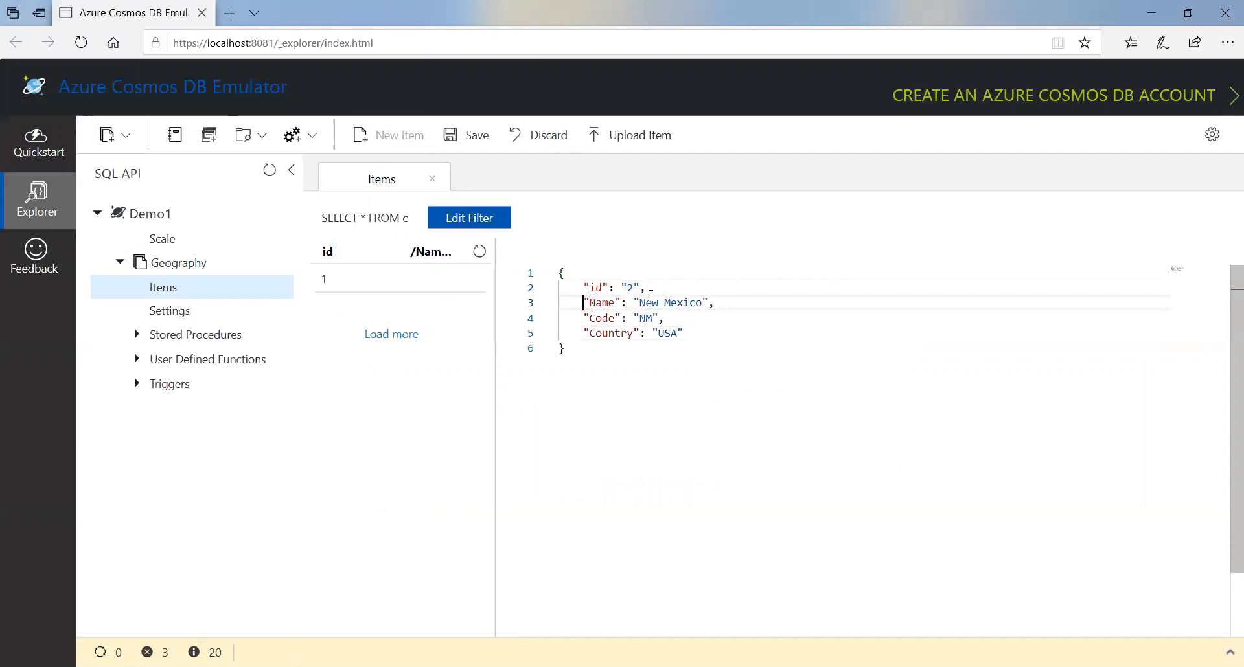
# Step: Change the new item's Name to "Florida" and Code to "FL", save it, and check the notification log
pyautogui.moveTo(703, 303); pyautogui.dragTo(640, 304)
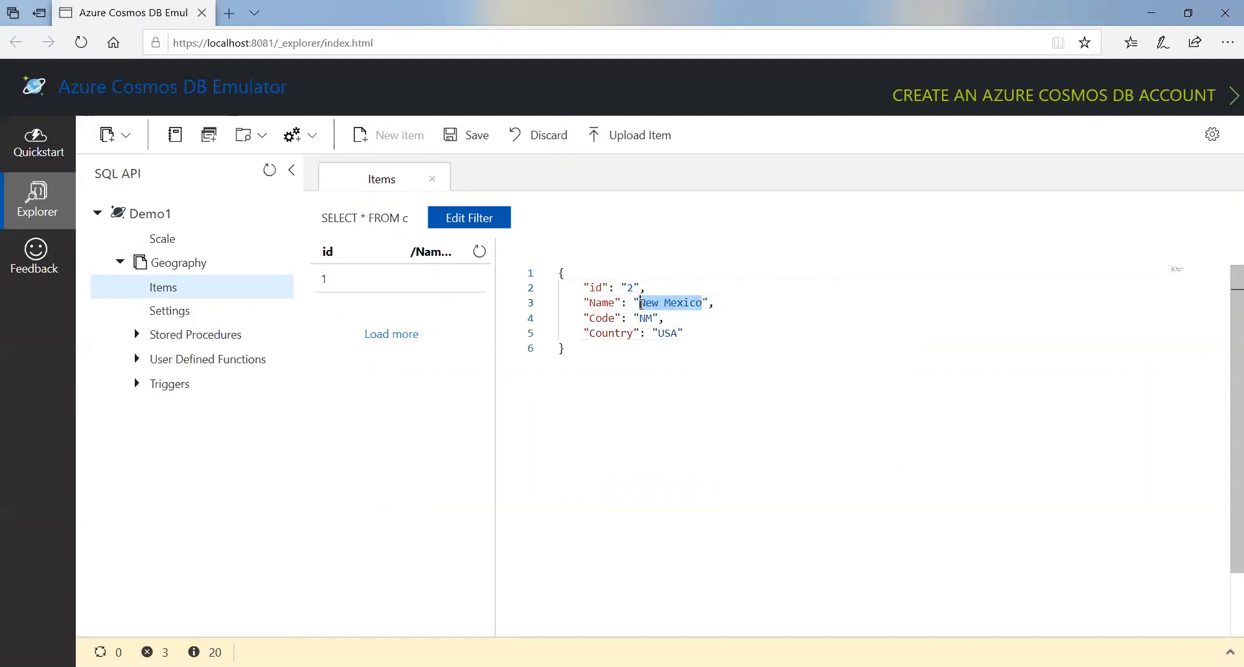
pyautogui.write('Fl')
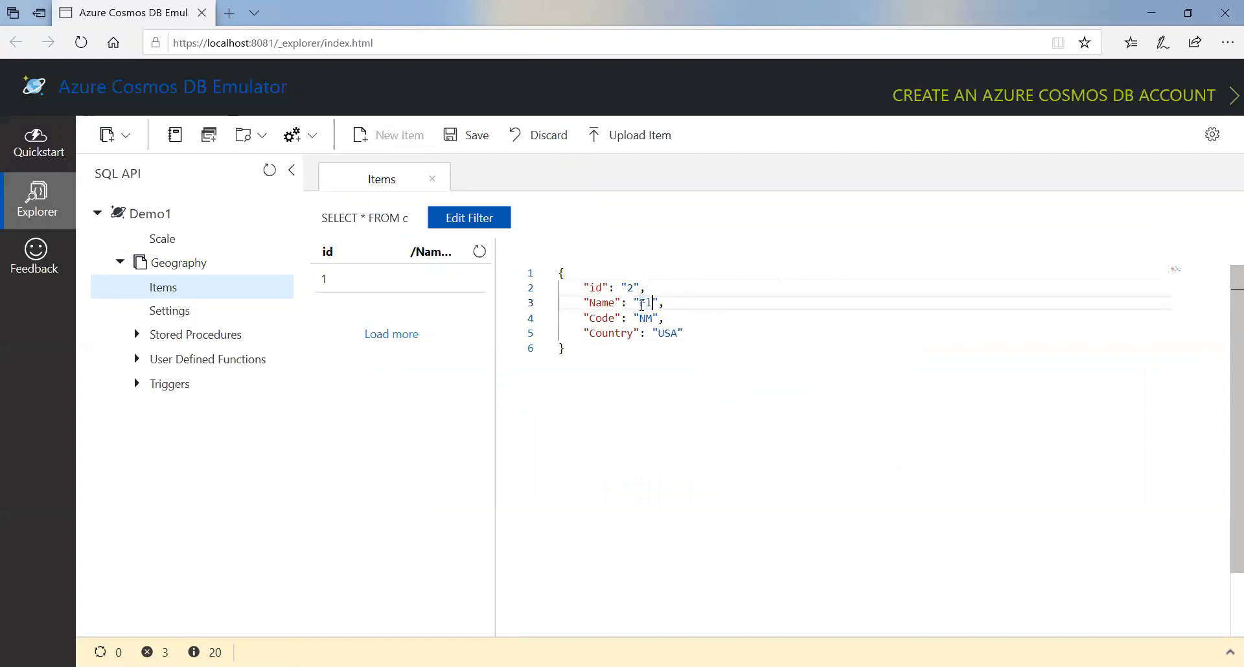
pyautogui.write('orida')
pyautogui.click(651, 317)
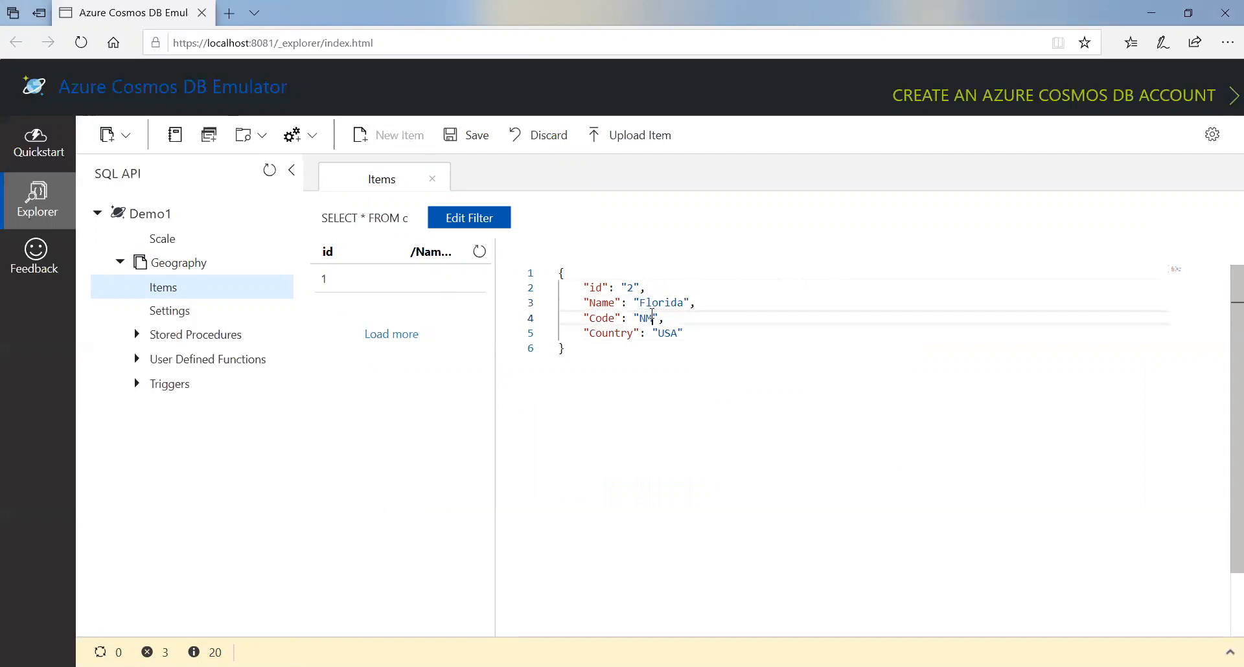
pyautogui.doubleClick(651, 317)
pyautogui.write('FL')
pyautogui.click(475, 137)
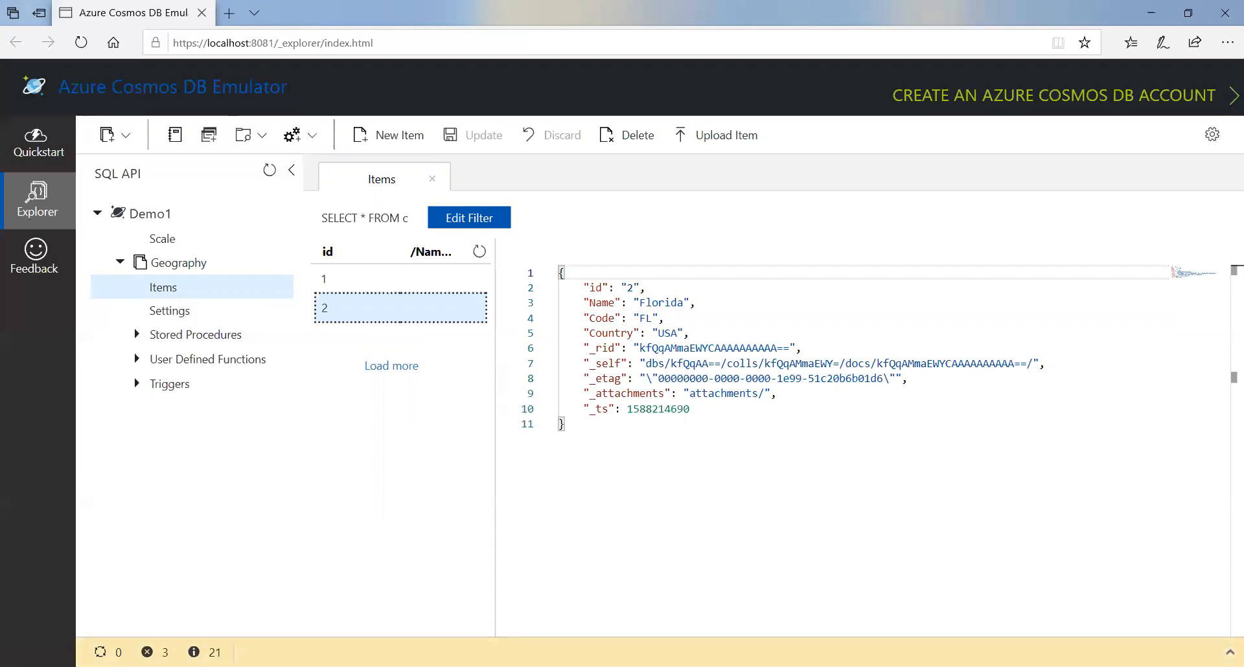
pyautogui.click(1230, 653)
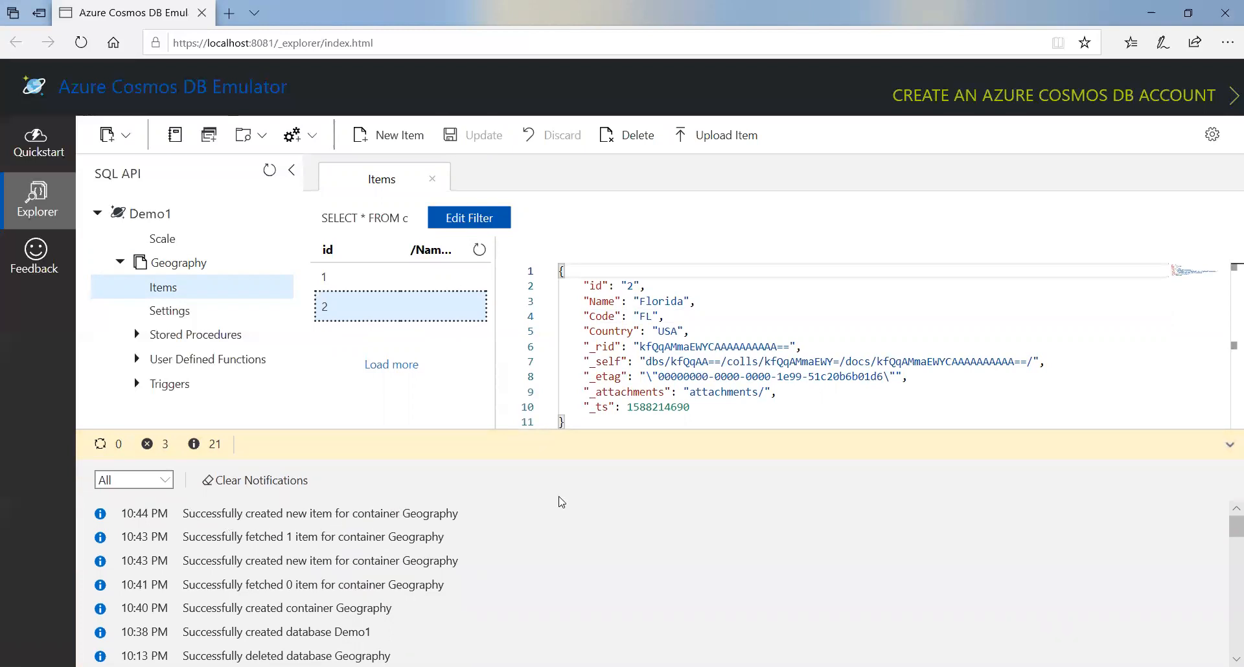
pyautogui.click(1230, 445)
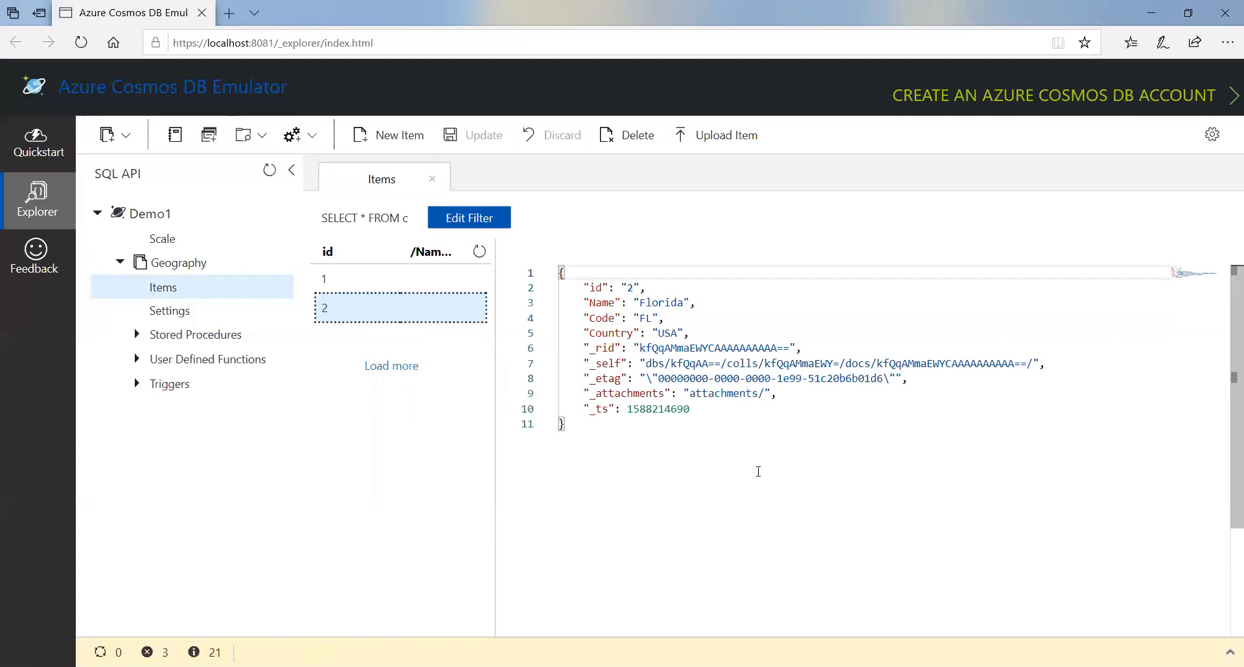
# Step: Reopen the Geography items, run SELECT * FROM c in a new SQL query, and review the returned items
pyautogui.click(433, 184)
pyautogui.click(165, 289)
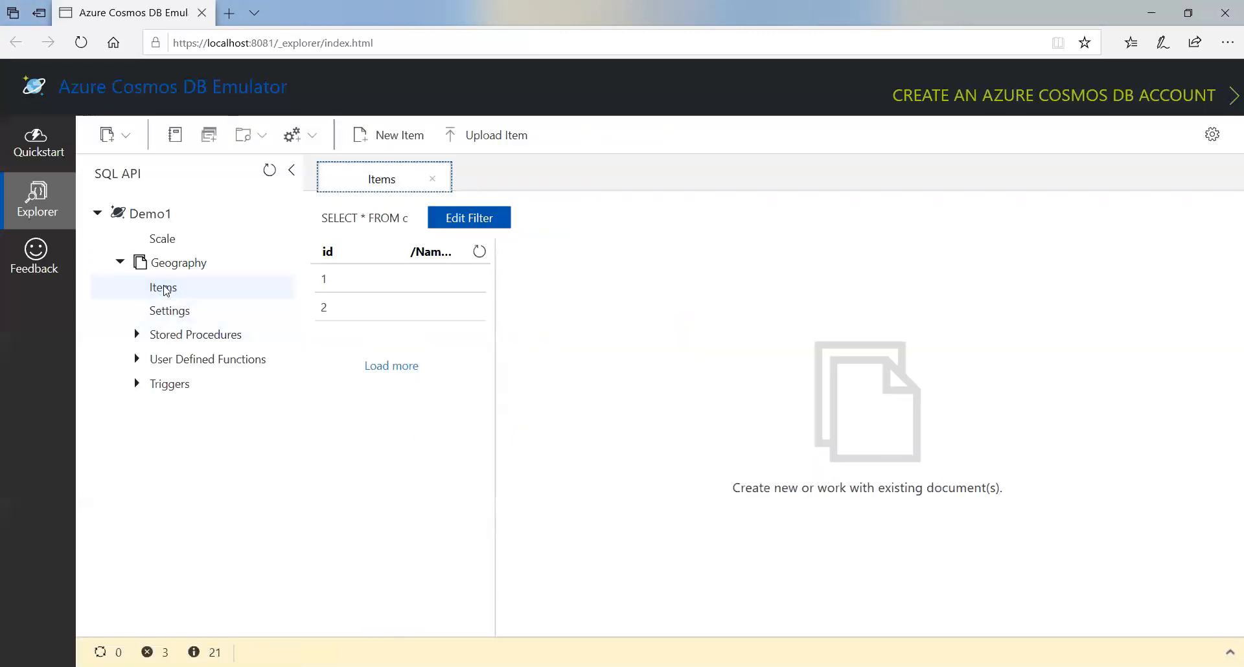
pyautogui.click(208, 137)
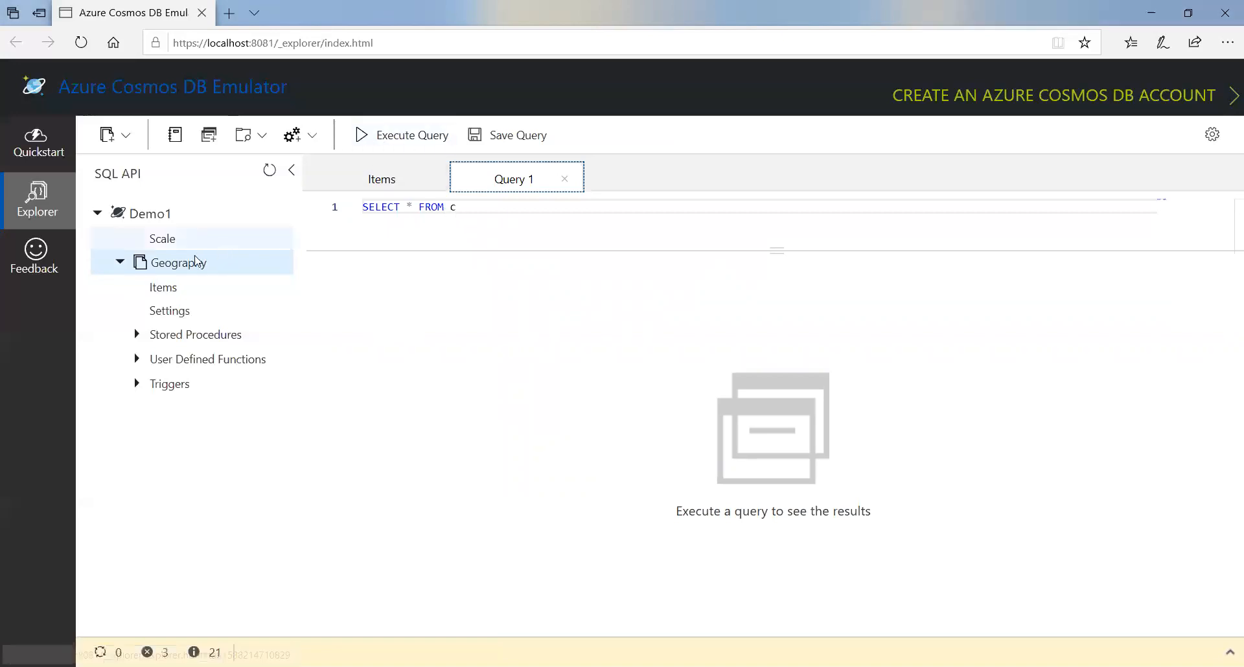
pyautogui.click(362, 138)
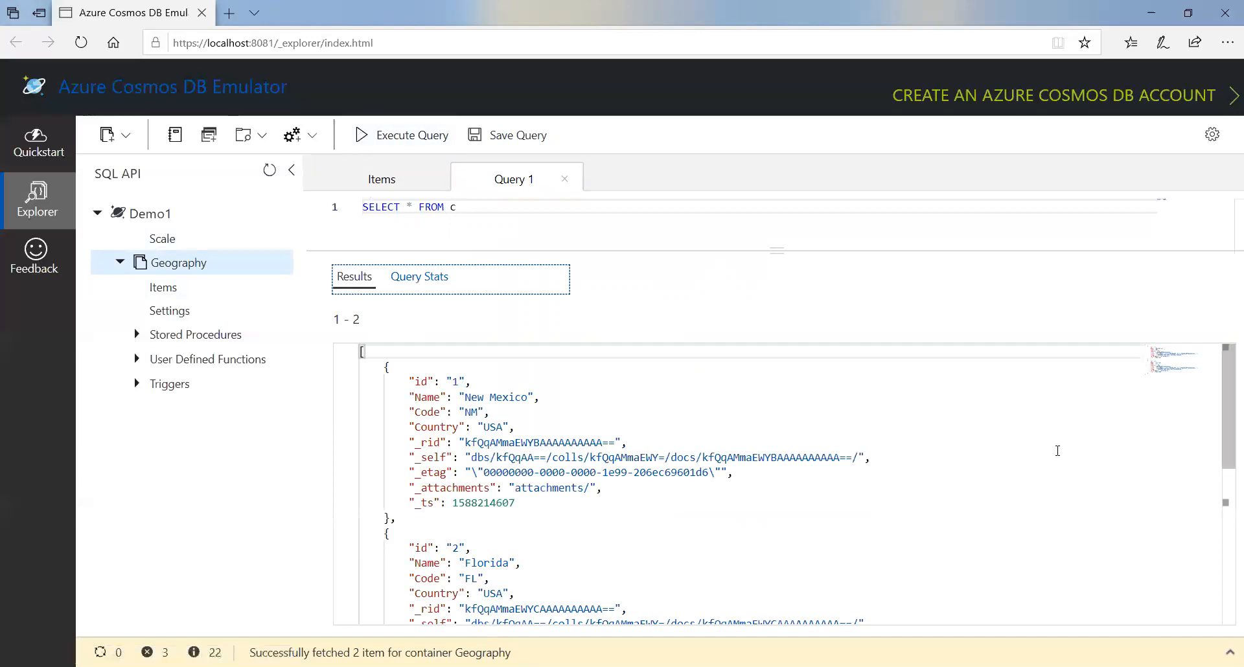
pyautogui.scroll(-1, 748, 460)
pyautogui.scroll(1, 583, 518)
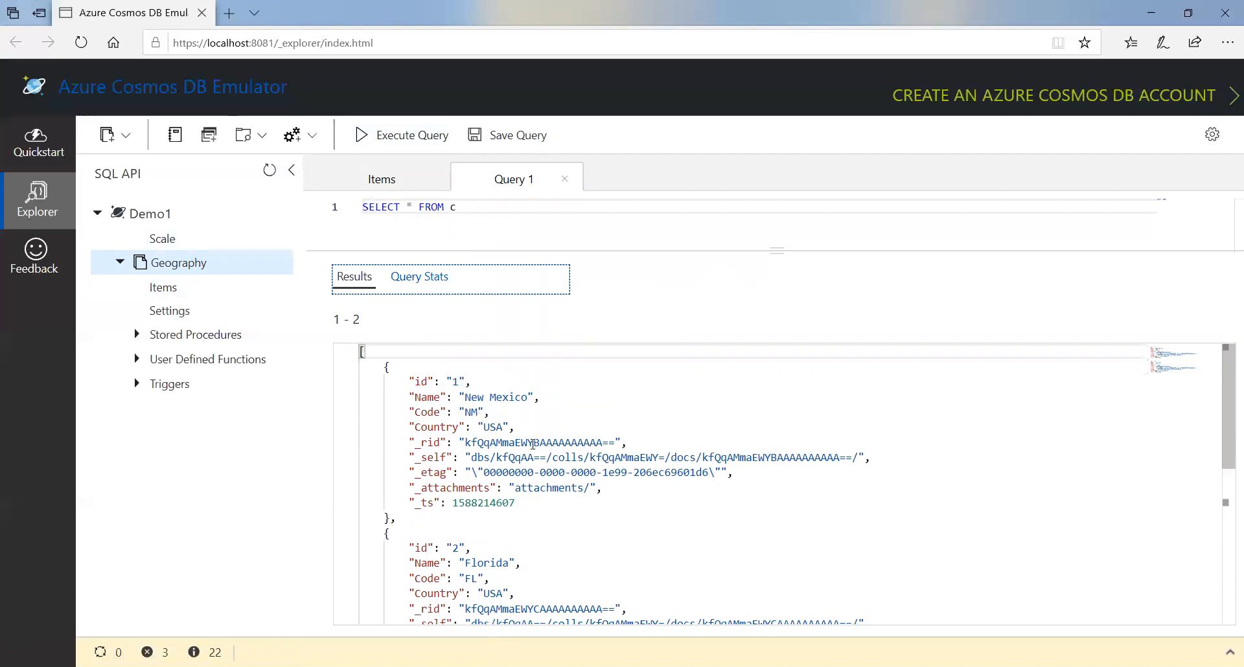
pyautogui.scroll(-2, 532, 454)
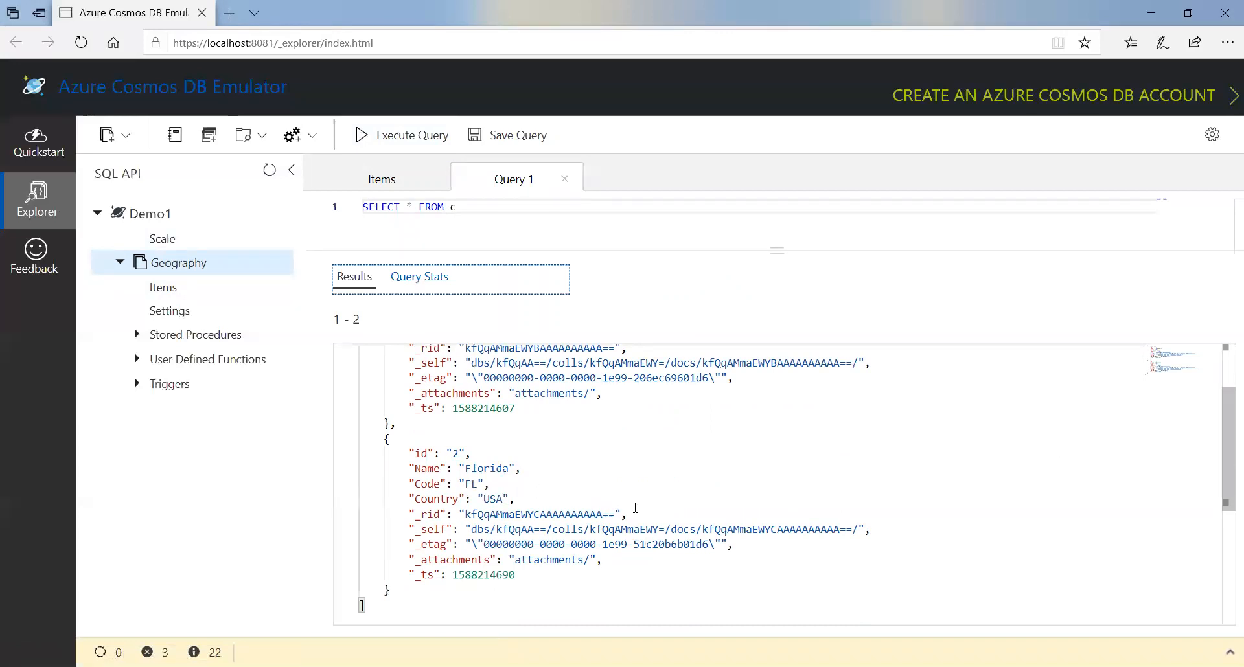
# Step: Close the query, reopen the Geography items, and start an item with id "3", Name "New Mexico", Code "NM" and Country "USA"
pyautogui.click(565, 183)
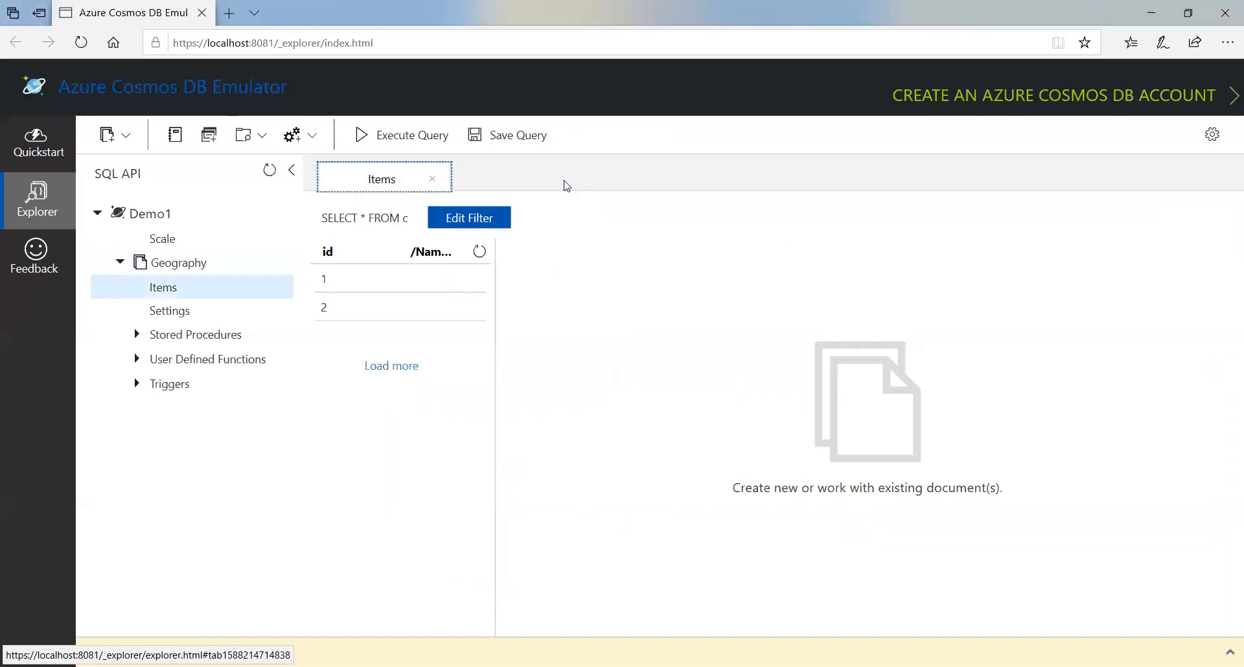
pyautogui.click(437, 182)
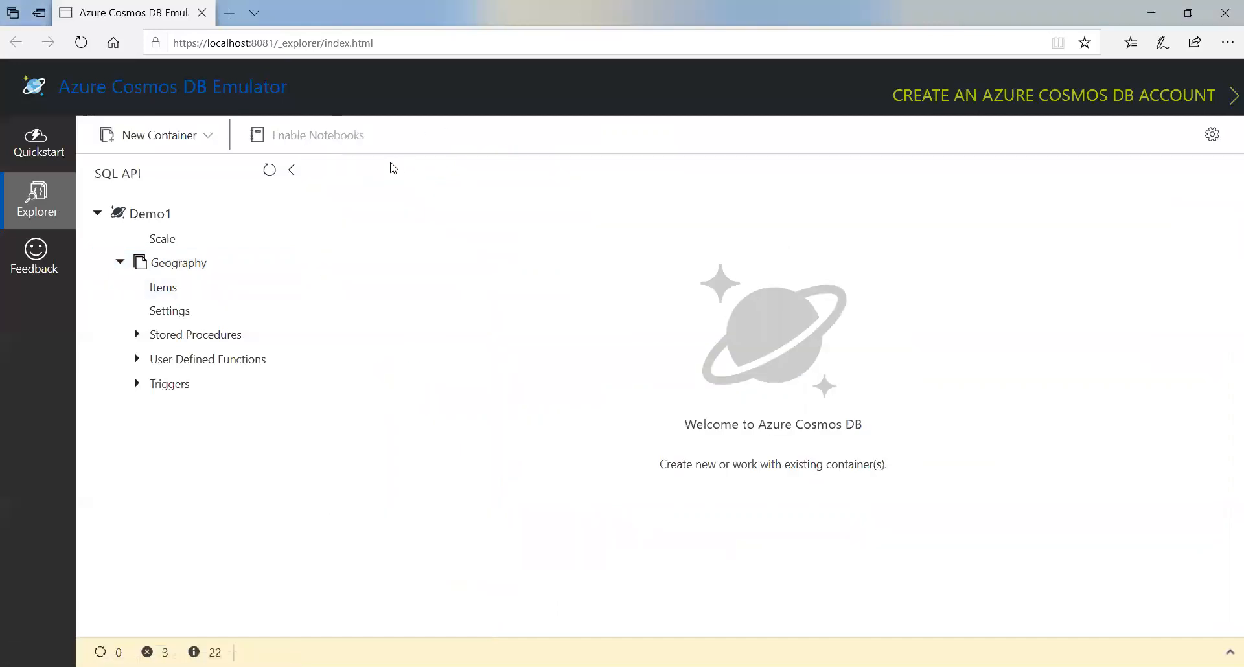
pyautogui.click(172, 288)
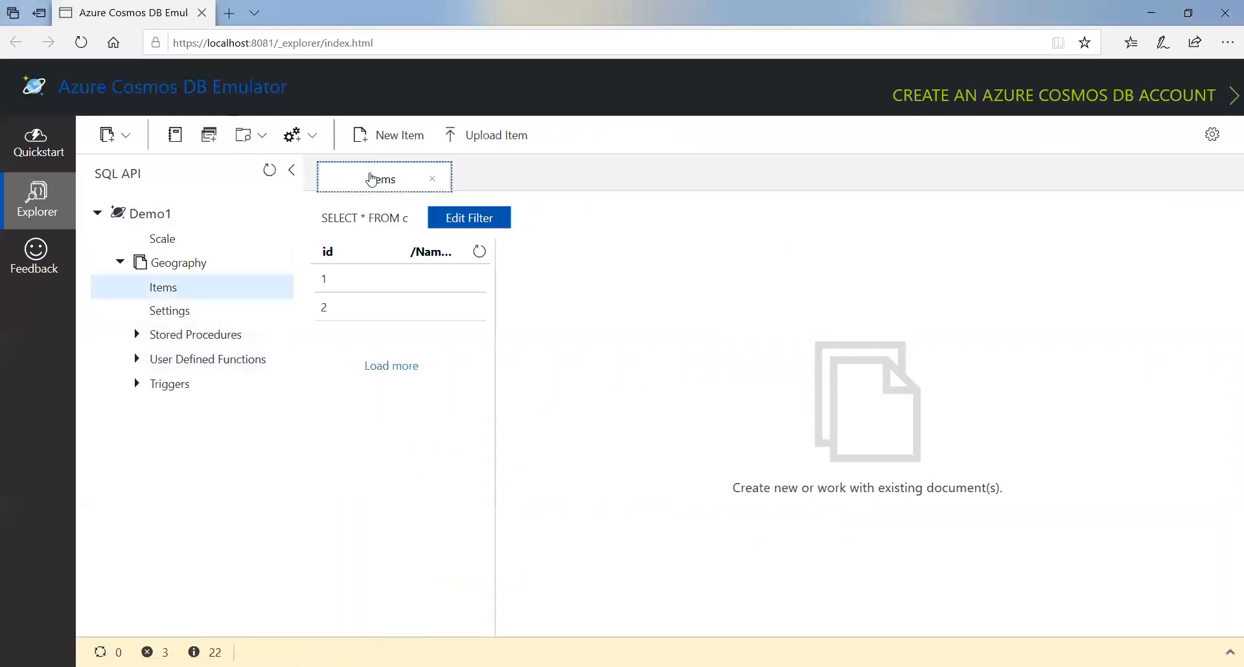
pyautogui.click(375, 134)
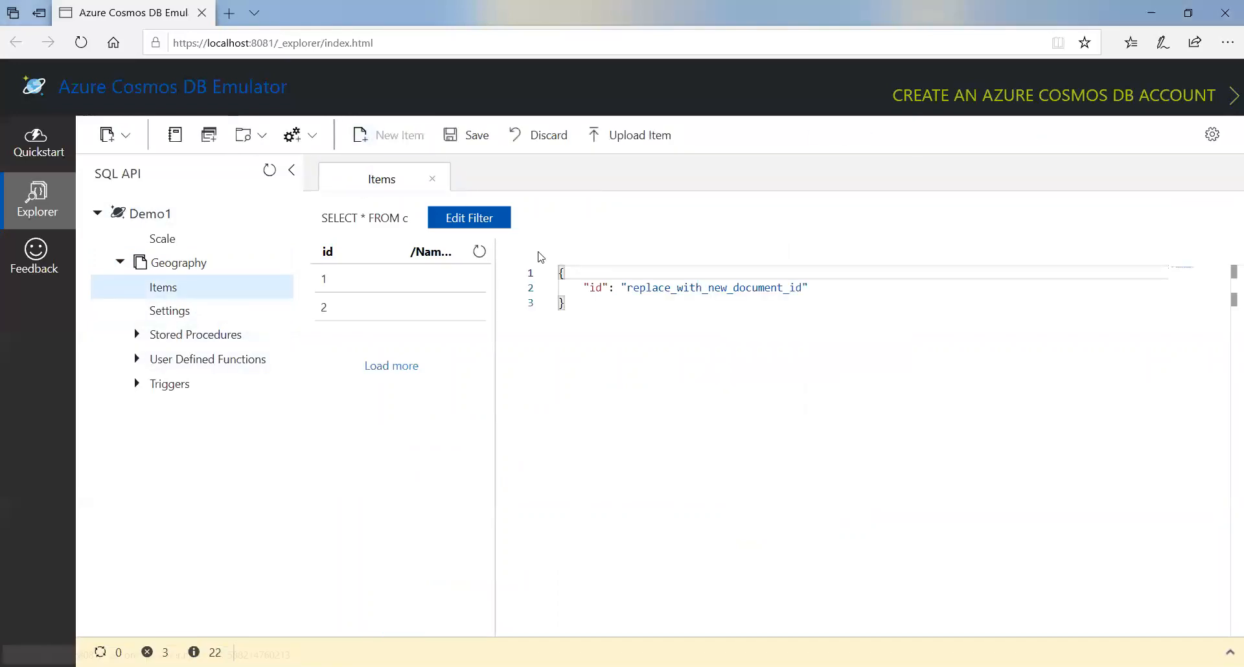
pyautogui.click(830, 290)
pyautogui.write(',')
pyautogui.press('Return')
pyautogui.write('"Name": "New Mexico", "Code": "NM", "Country": "USA"')
pyautogui.click(803, 288)
pyautogui.moveTo(777, 291); pyautogui.dragTo(629, 288)
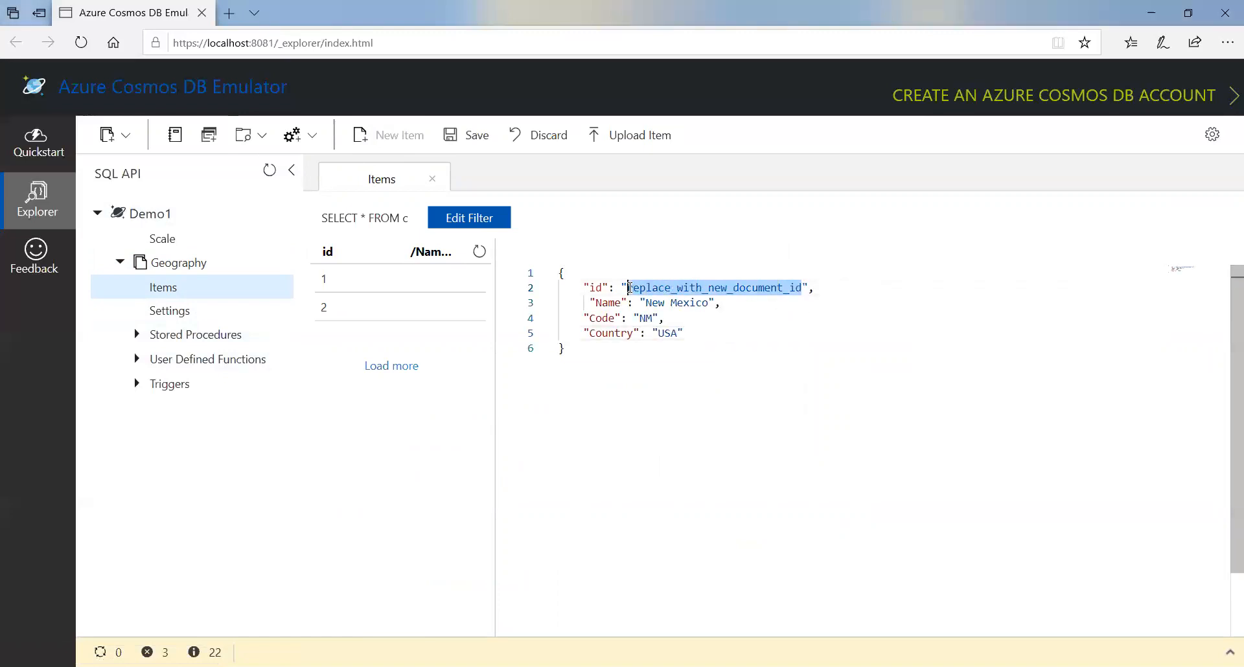
pyautogui.write('3')
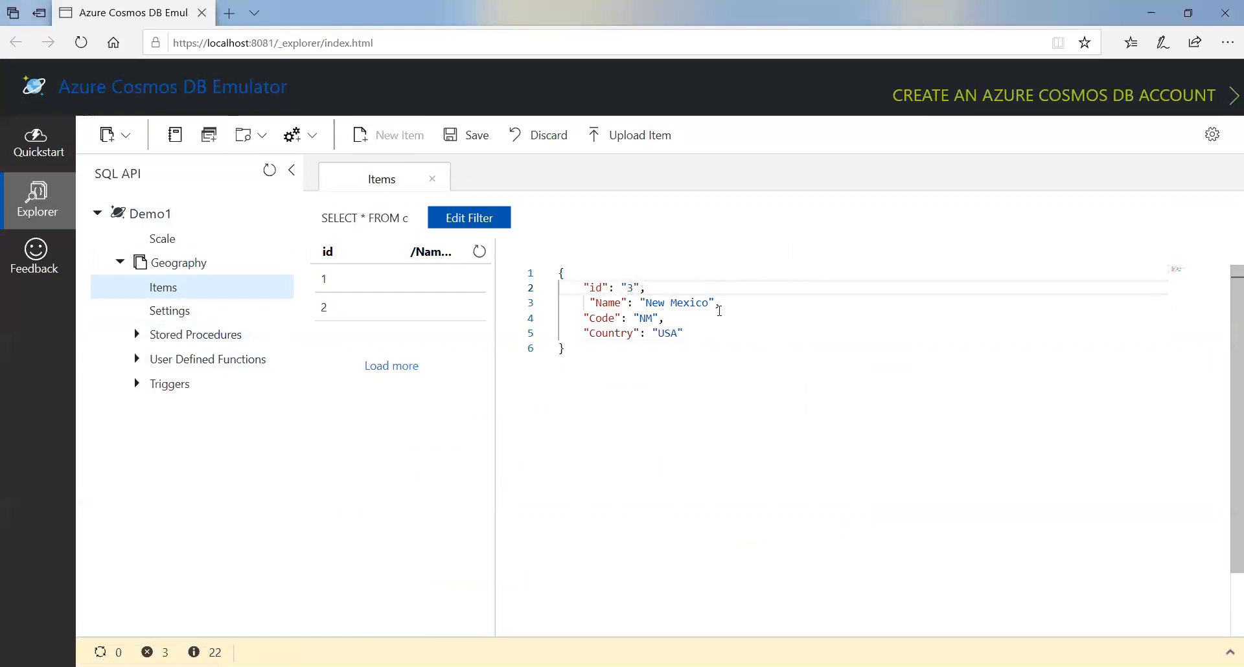
# Step: Change the new item's Name to "Mississippi" and Code to "MS", and save it
pyautogui.click(706, 303)
pyautogui.moveTo(707, 303); pyautogui.dragTo(646, 302)
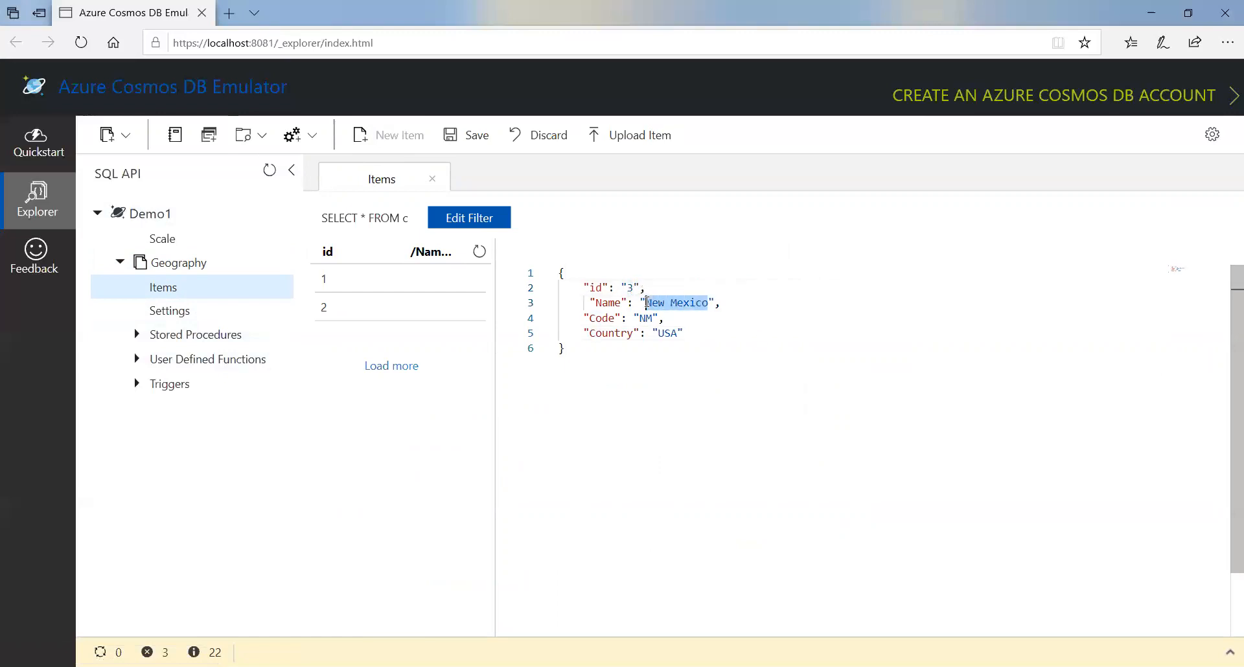
pyautogui.write('Mississ')
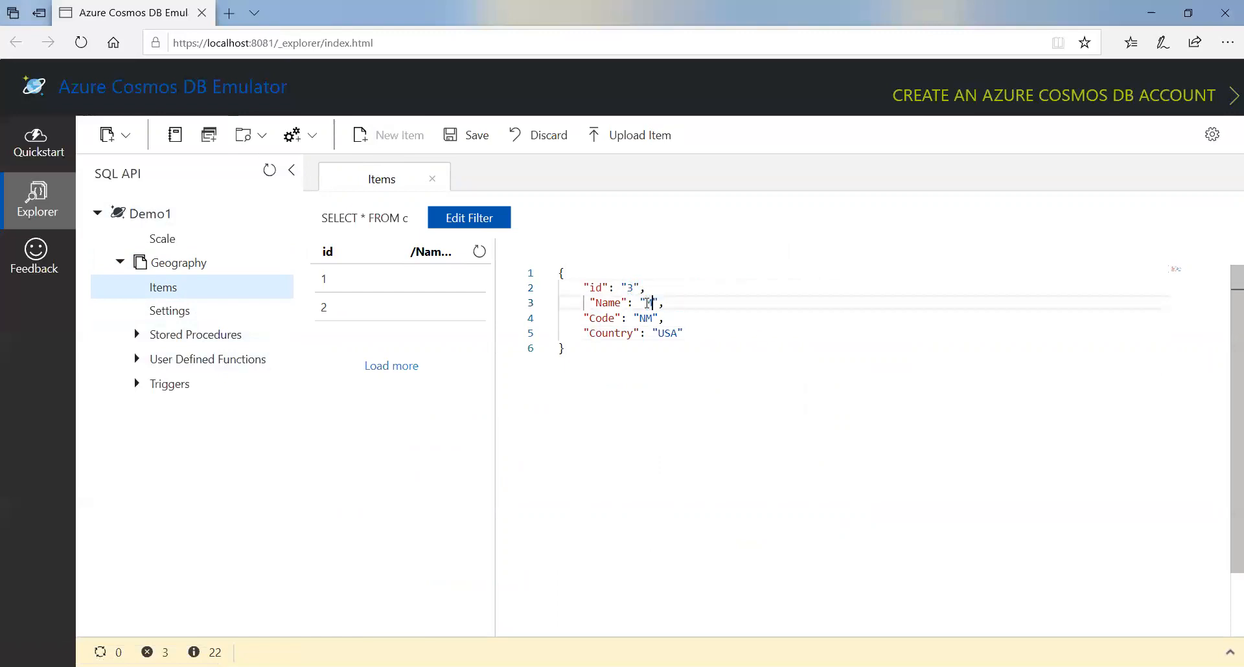
pyautogui.write('ippi')
pyautogui.click(651, 318)
pyautogui.doubleClick(652, 317)
pyautogui.press('BackSpace')
pyautogui.write('MS')
pyautogui.click(688, 331)
pyautogui.write(',')
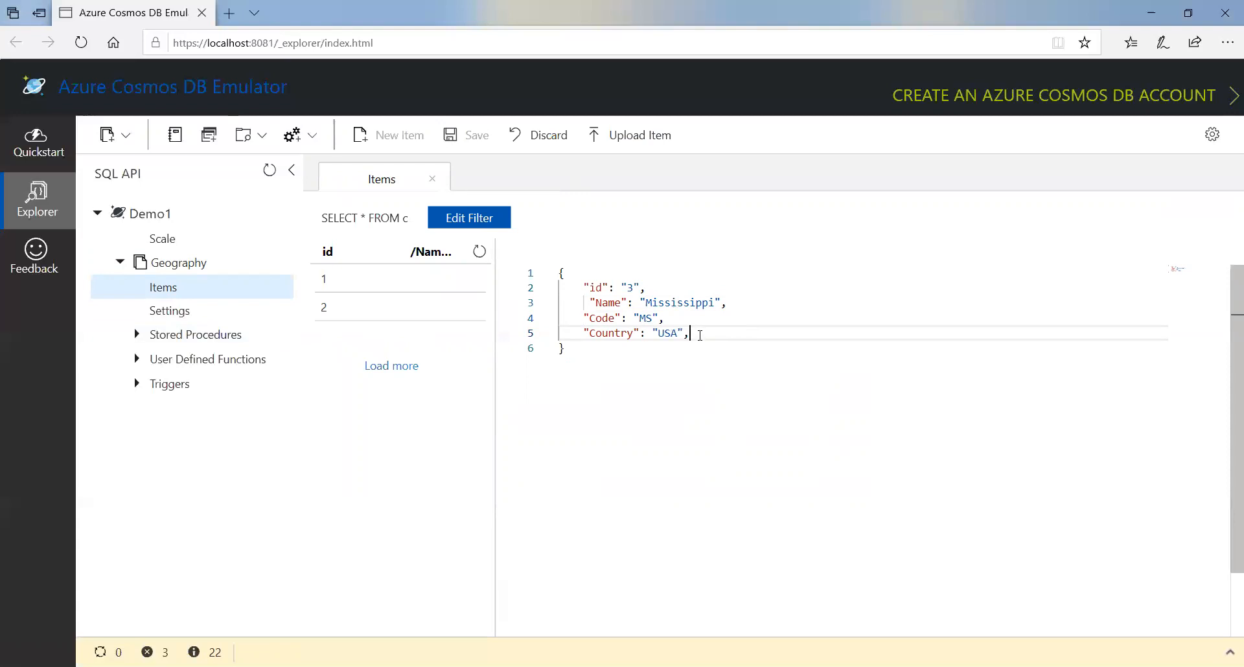
pyautogui.press('BackSpace')
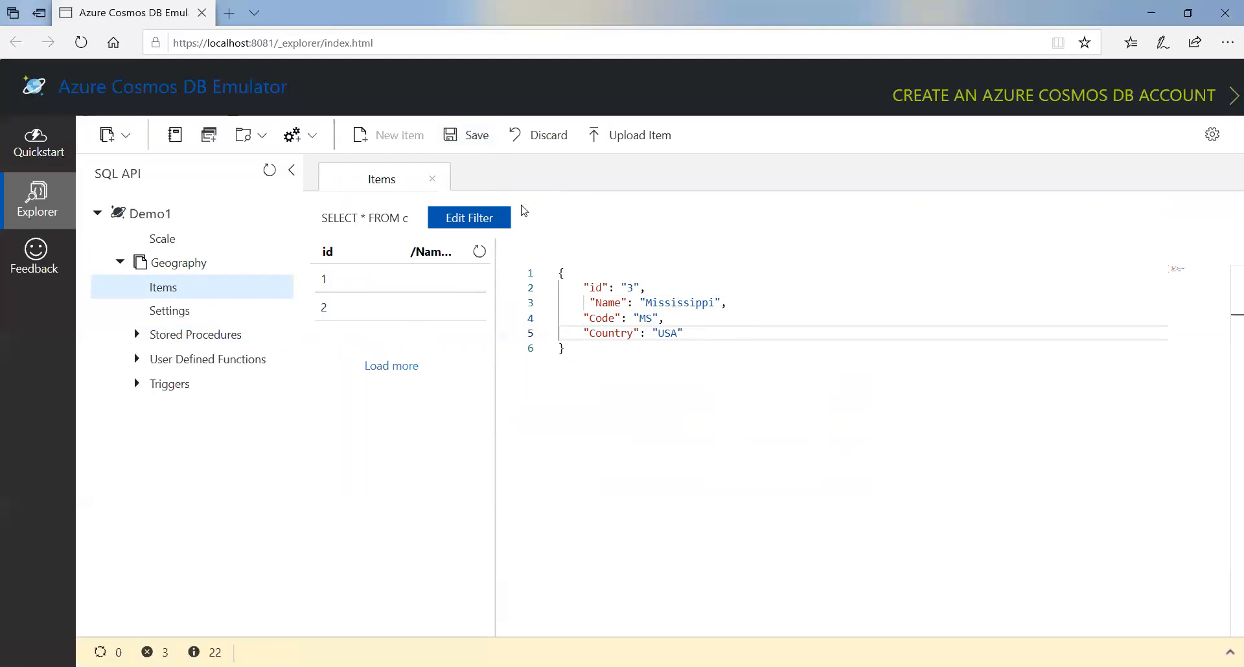
pyautogui.click(478, 139)
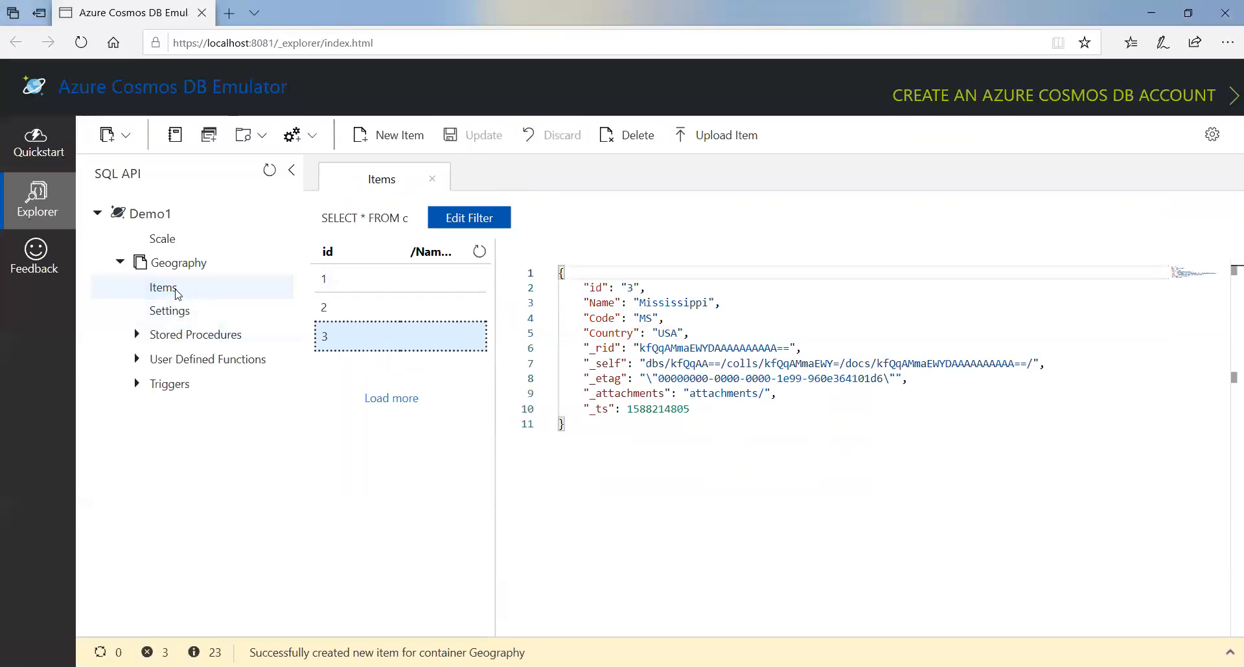
# Step: Run SELECT * FROM c in a new SQL query on the Geography container and look through all the results
pyautogui.click(209, 135)
pyautogui.click(390, 136)
pyautogui.scroll(-5, 834, 455)
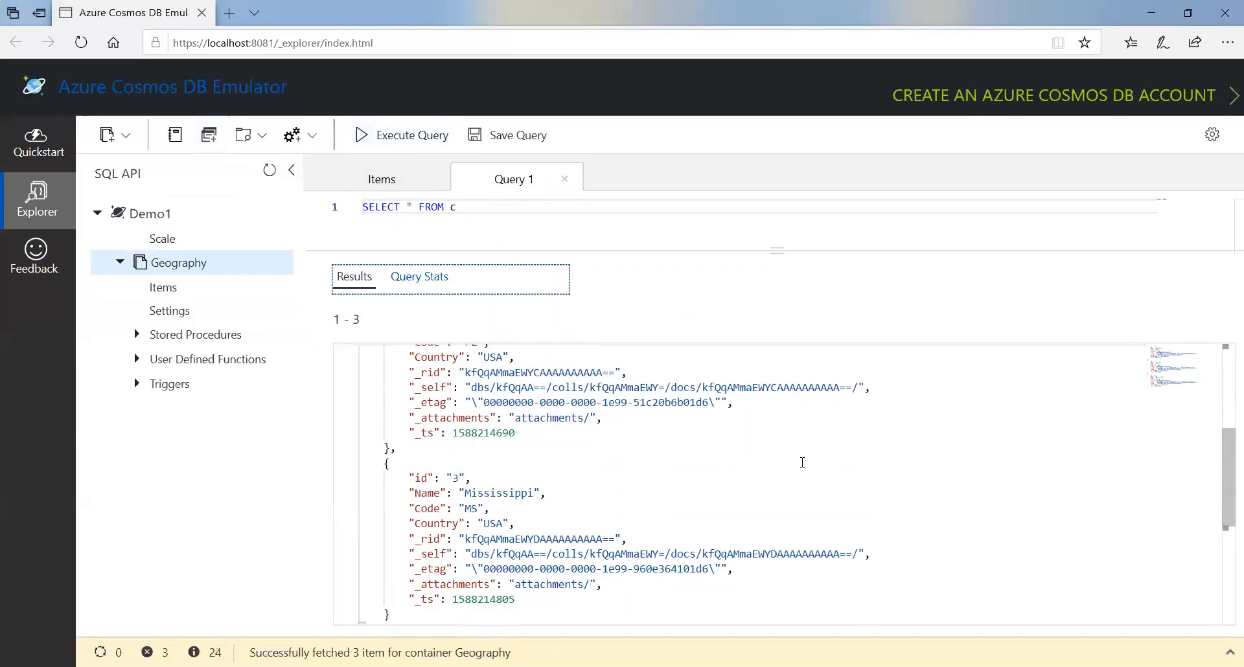
pyautogui.scroll(5, 668, 451)
pyautogui.scroll(-8, 686, 466)
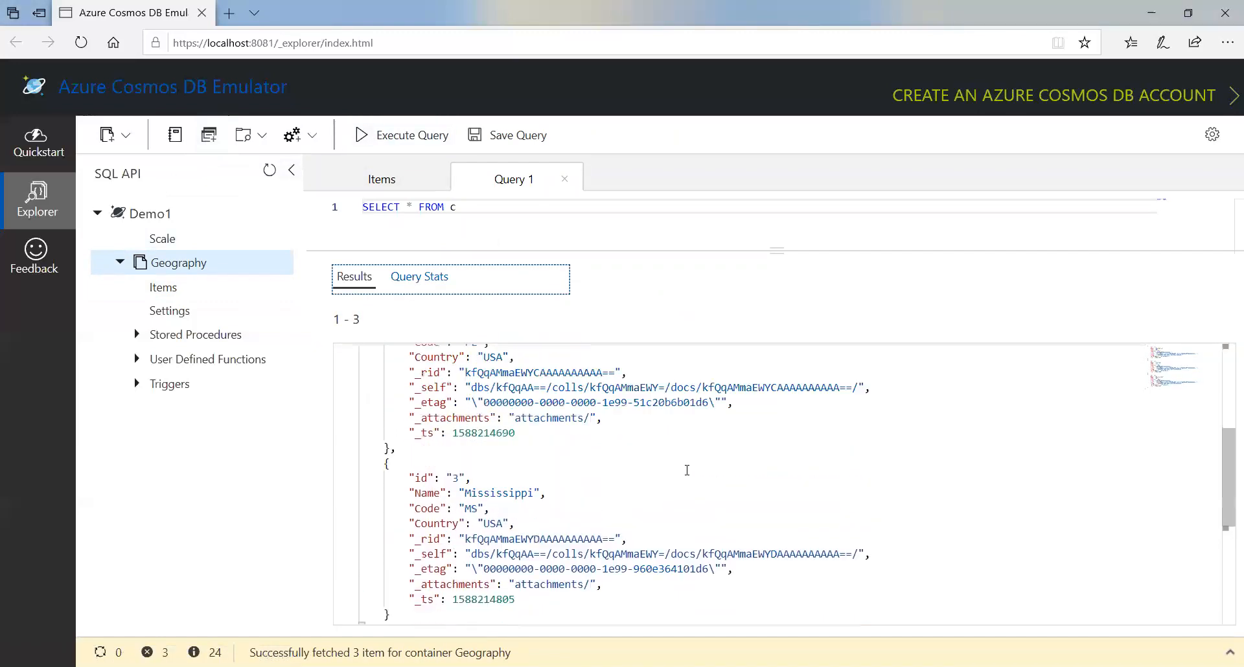
pyautogui.scroll(3, 691, 477)
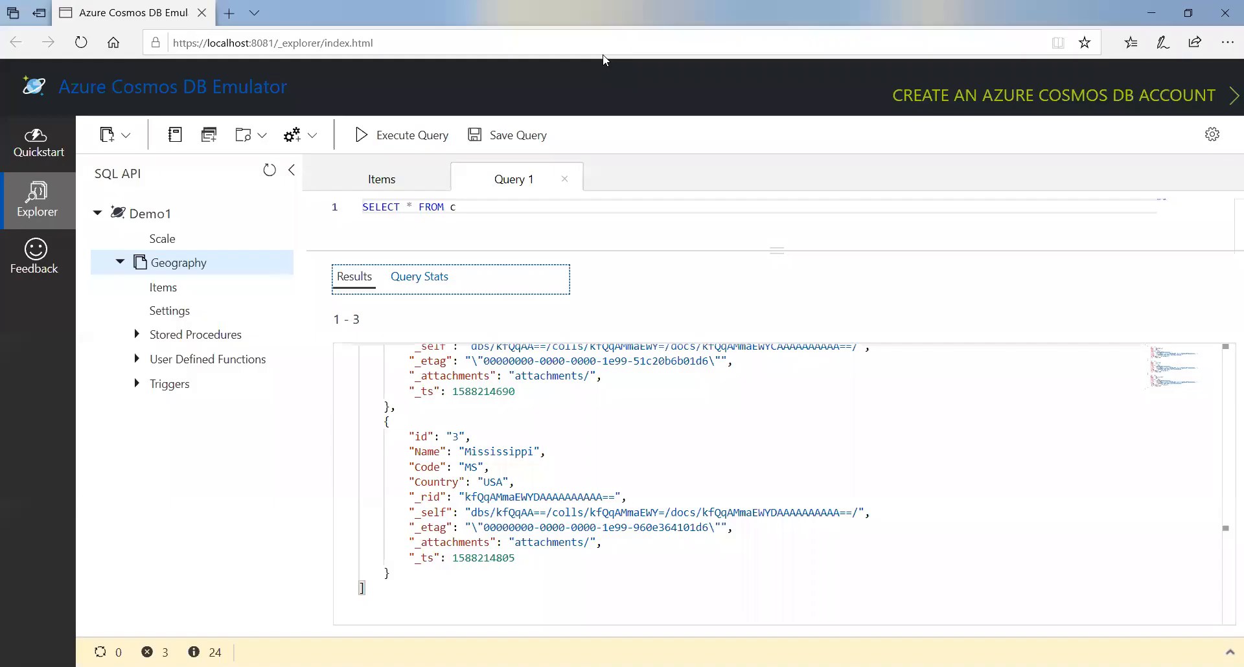
# Step: Close the open query and items views, and reopen the items of the Geography container
pyautogui.click(567, 181)
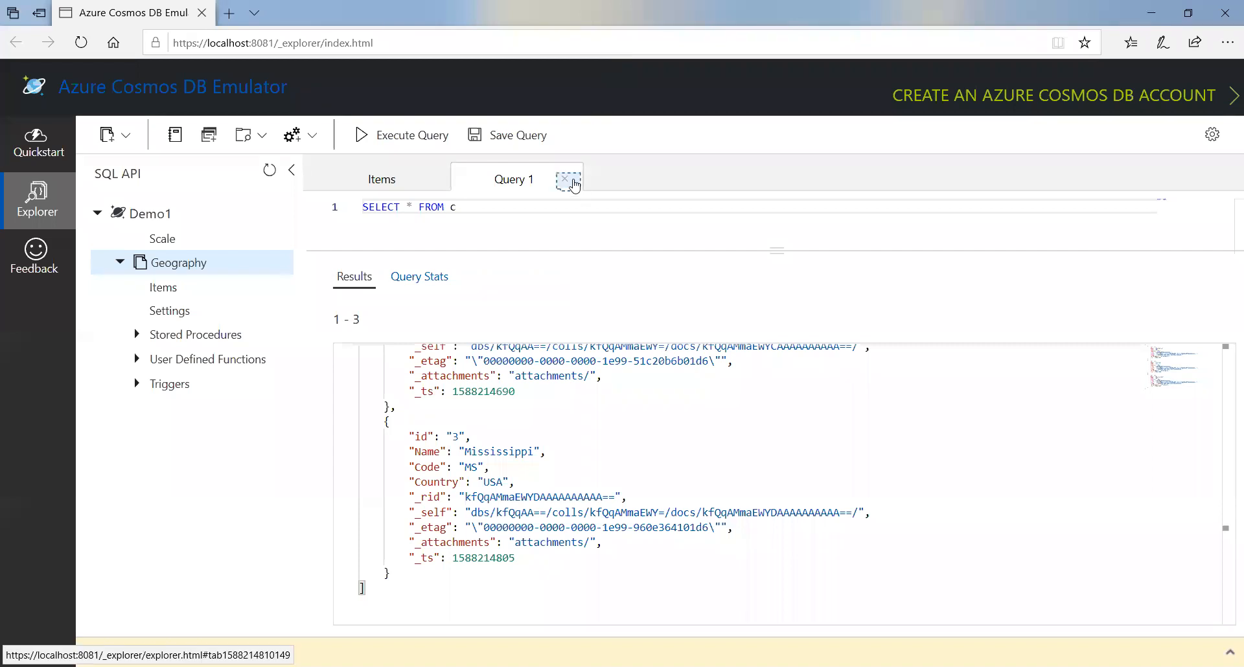
pyautogui.click(436, 183)
pyautogui.click(175, 264)
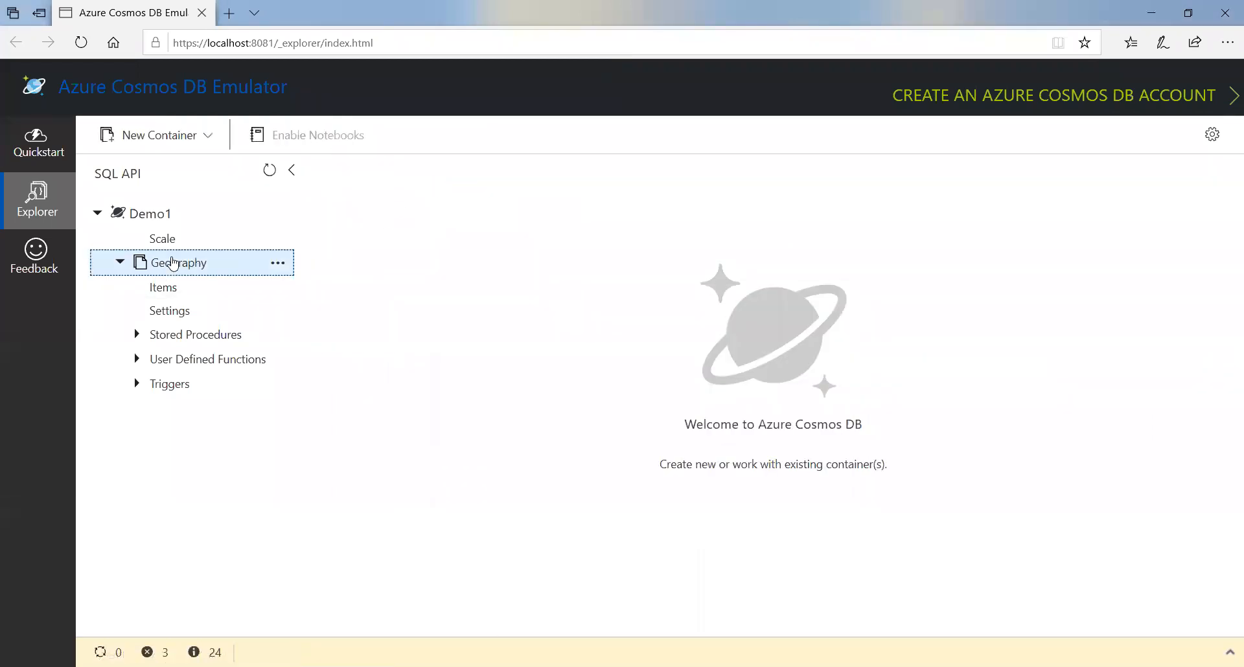
pyautogui.click(180, 271)
pyautogui.click(167, 295)
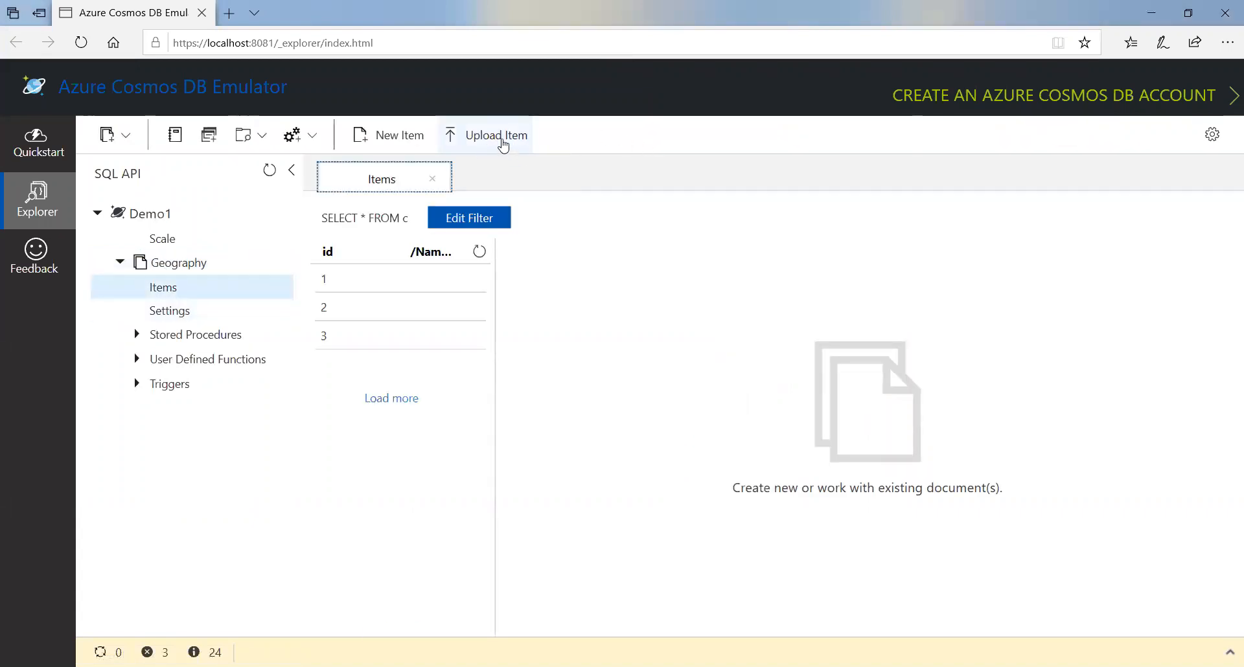
# Step: Upload the JSON file Cosmos_data_Source_File from the Desktop into the Geography container
pyautogui.click(503, 140)
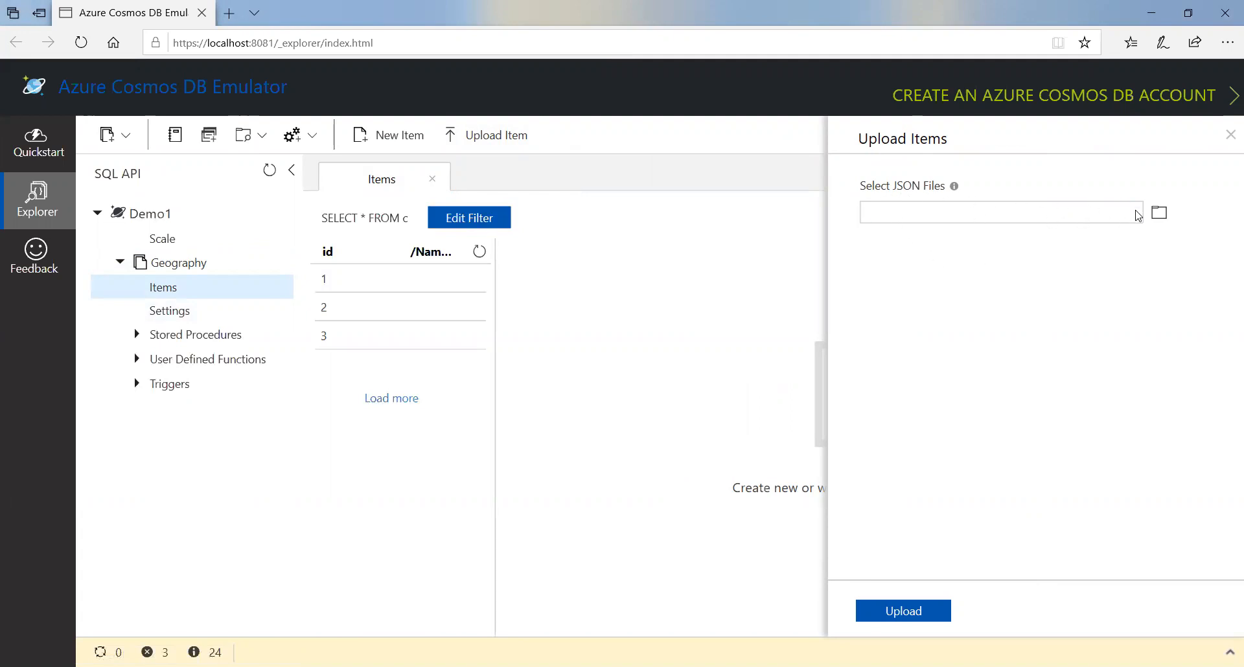
pyautogui.click(1159, 213)
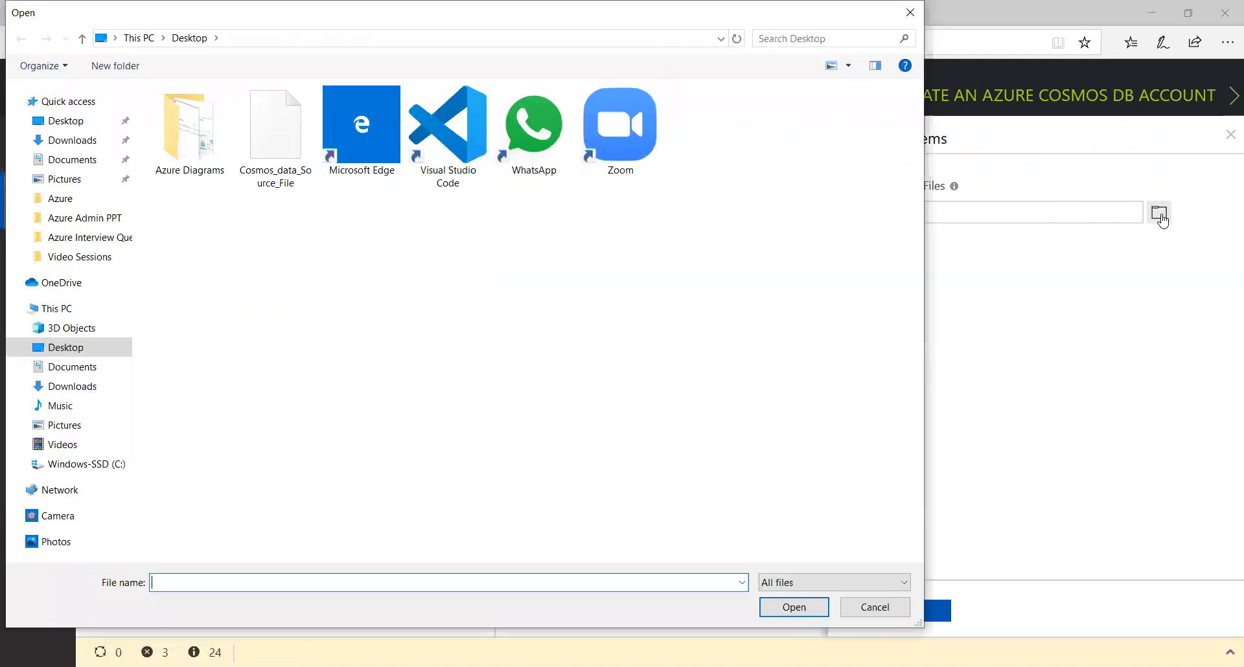
pyautogui.click(281, 142)
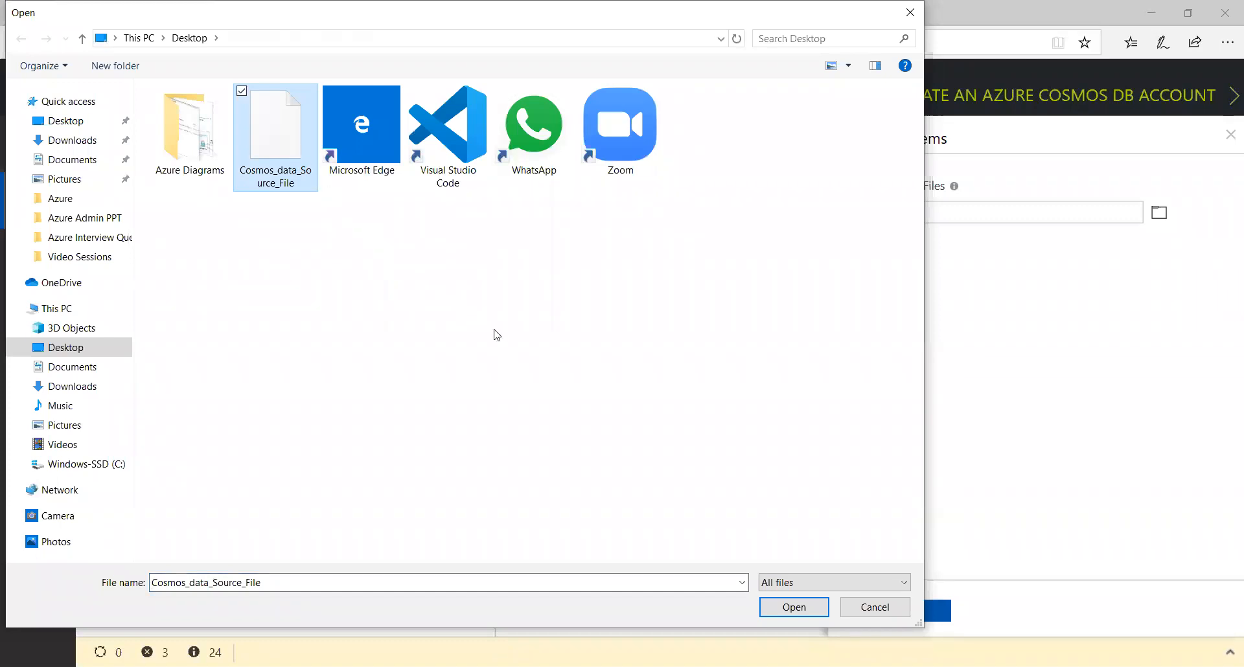
pyautogui.click(795, 612)
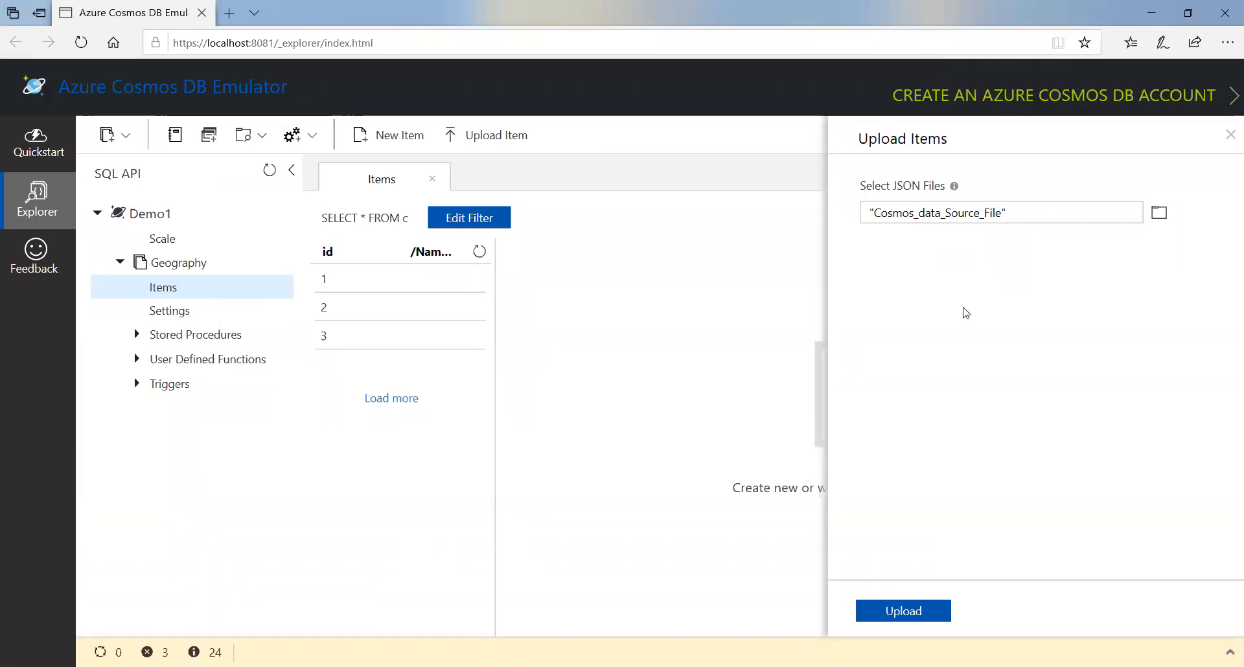
pyautogui.click(916, 618)
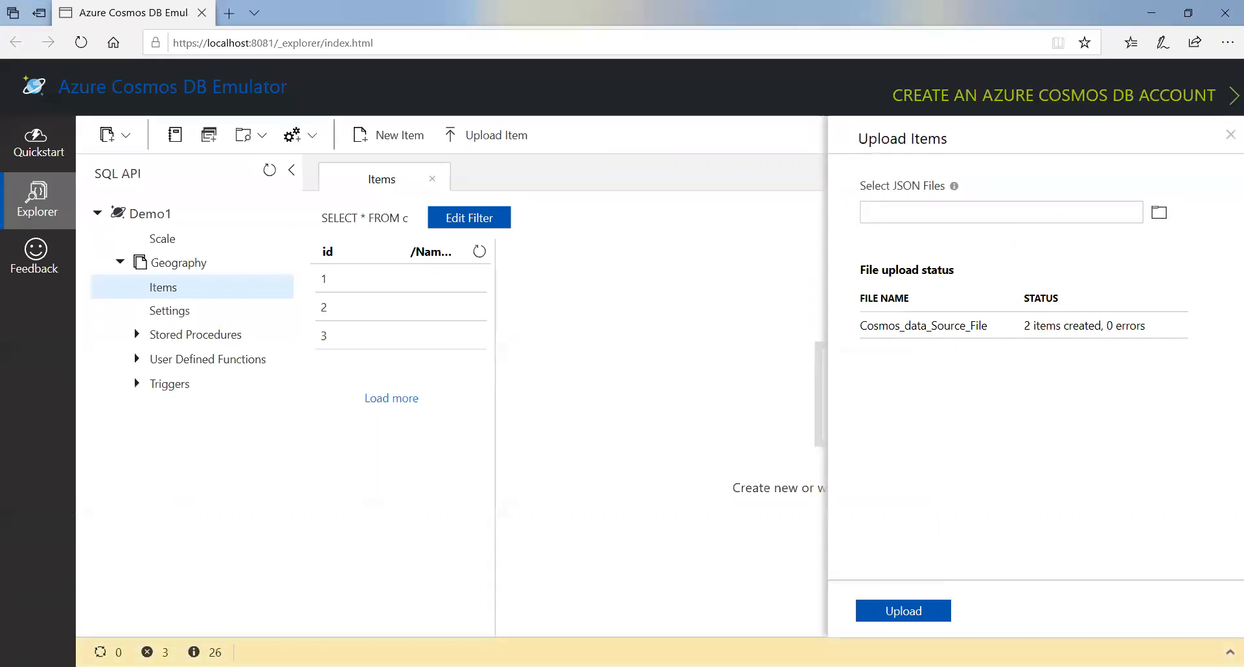
# Step: Check the notification log for the upload's entries, and close both the log and the upload form
pyautogui.click(1229, 652)
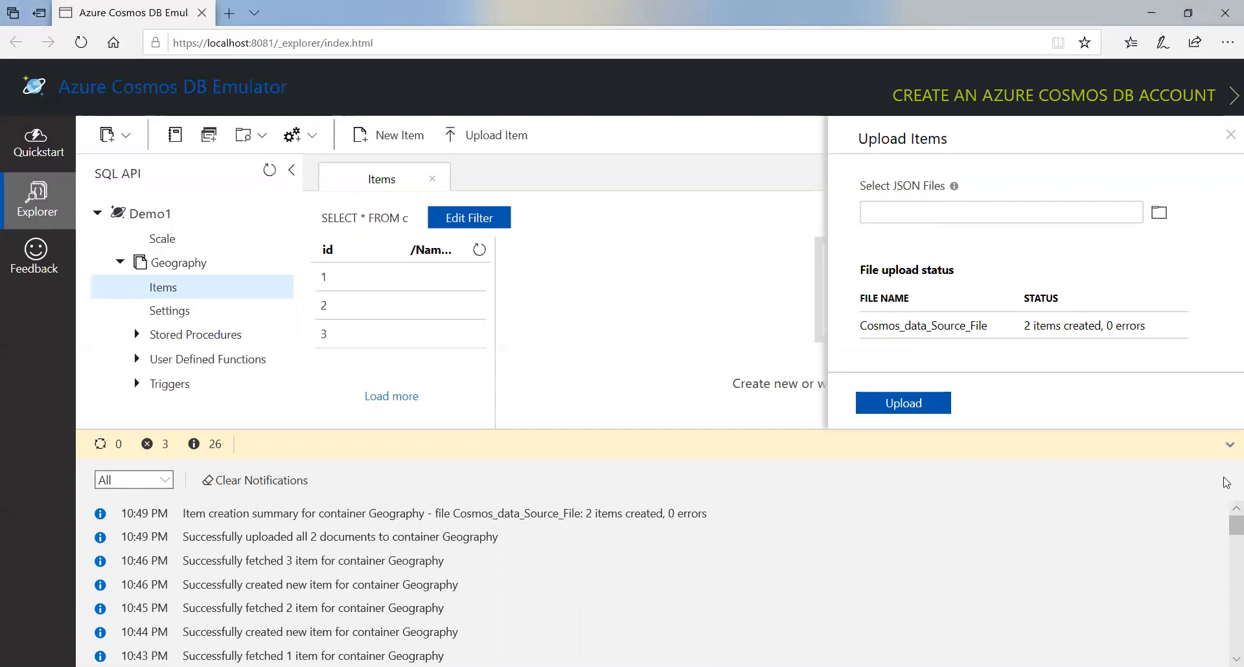
pyautogui.click(1229, 447)
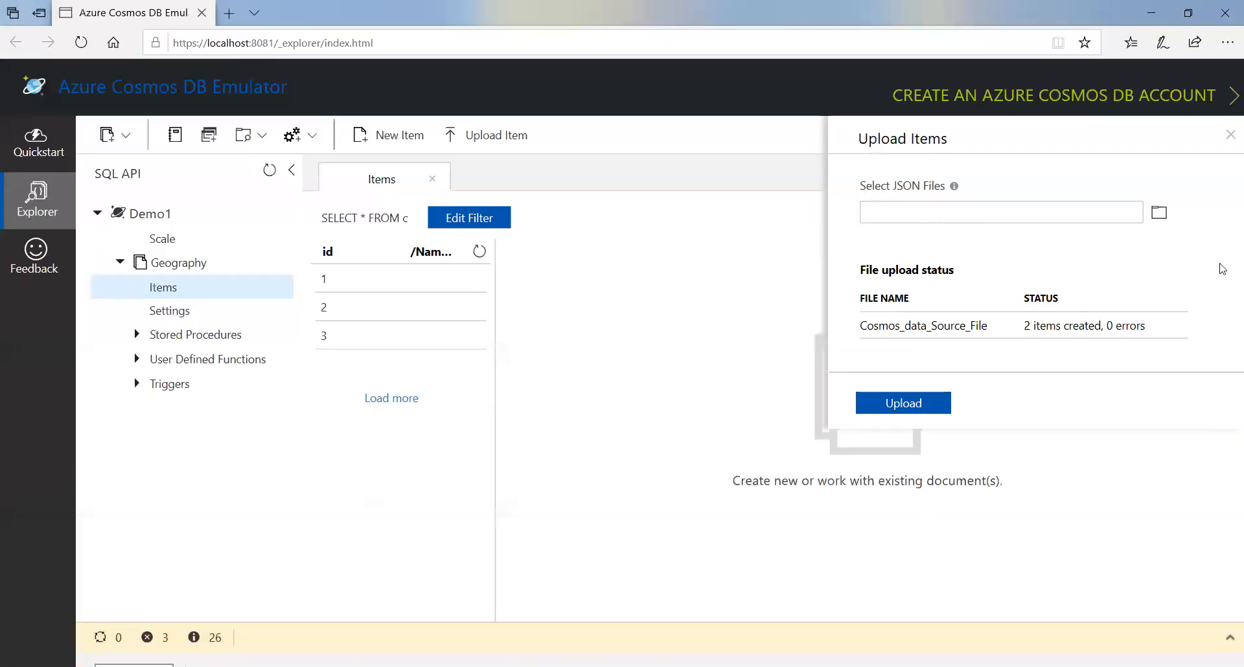
pyautogui.click(1230, 136)
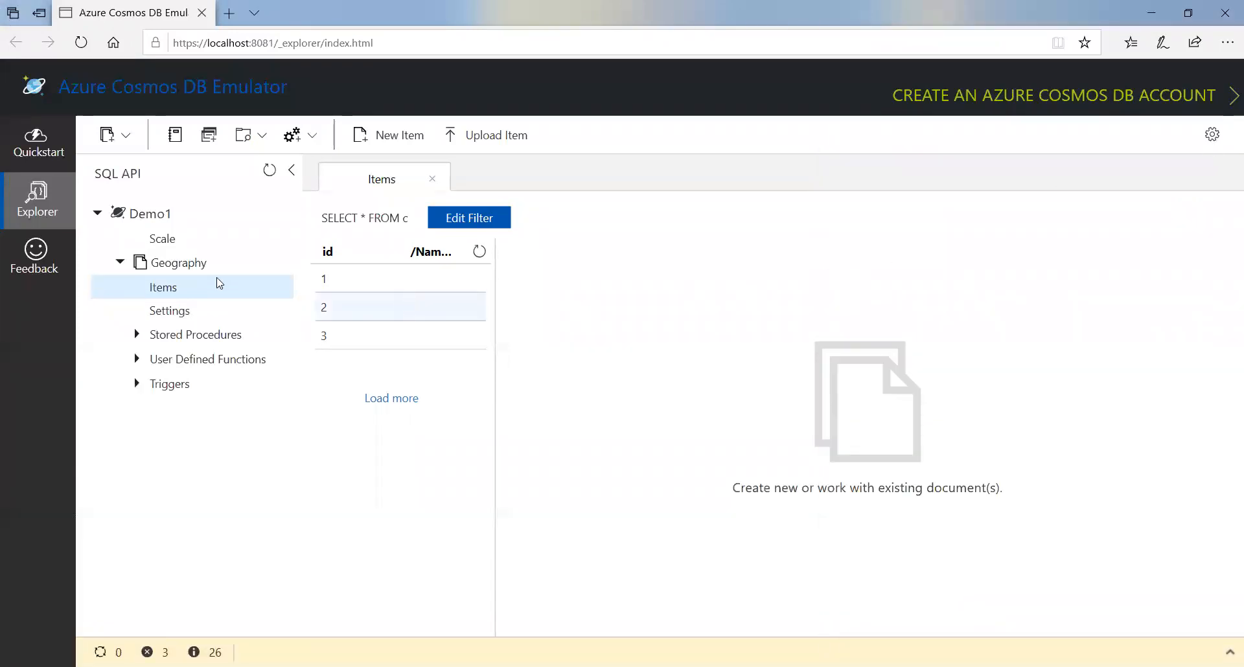
# Step: Run SELECT * FROM c in a new SQL query on the Geography container and review all items, including the uploaded ones
pyautogui.click(173, 287)
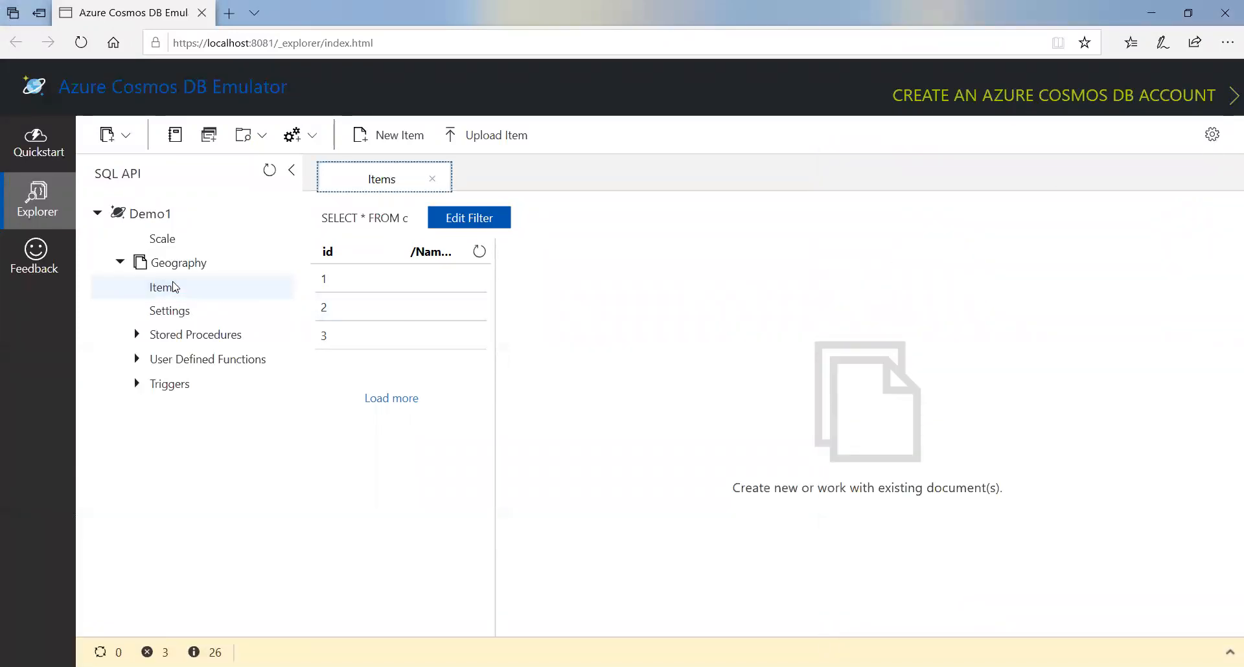
pyautogui.click(214, 136)
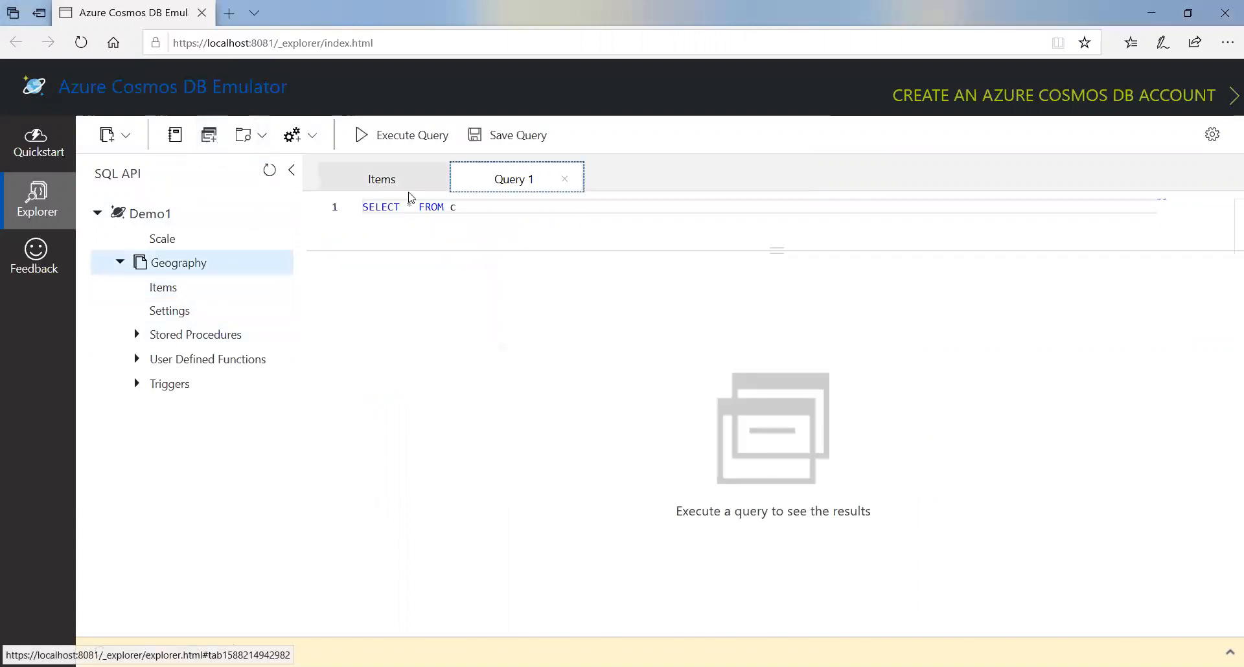
pyautogui.click(393, 139)
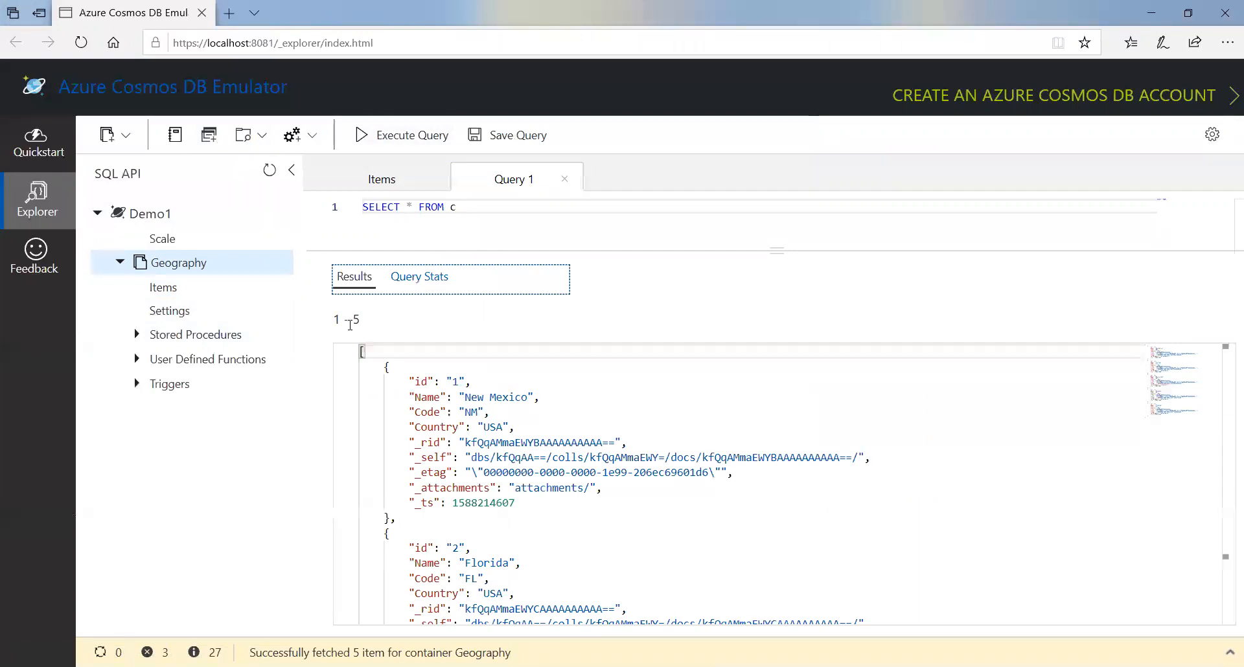
pyautogui.scroll(-1, 522, 438)
pyautogui.scroll(-3, 522, 438)
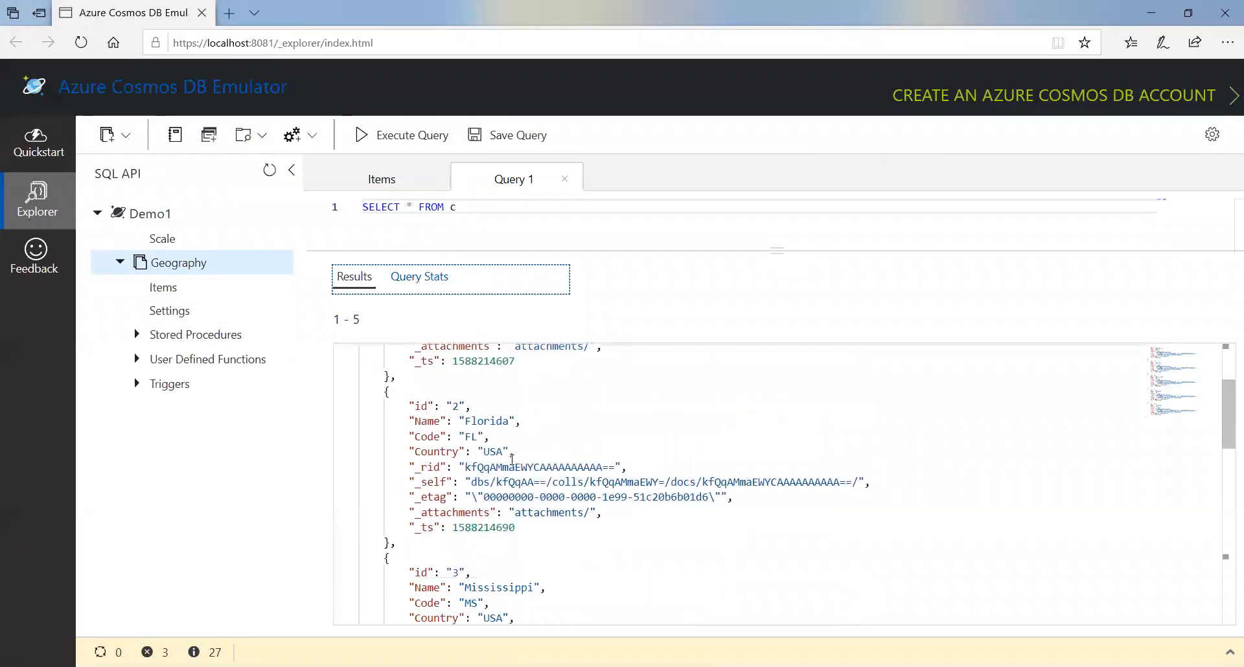
pyautogui.scroll(-3, 508, 387)
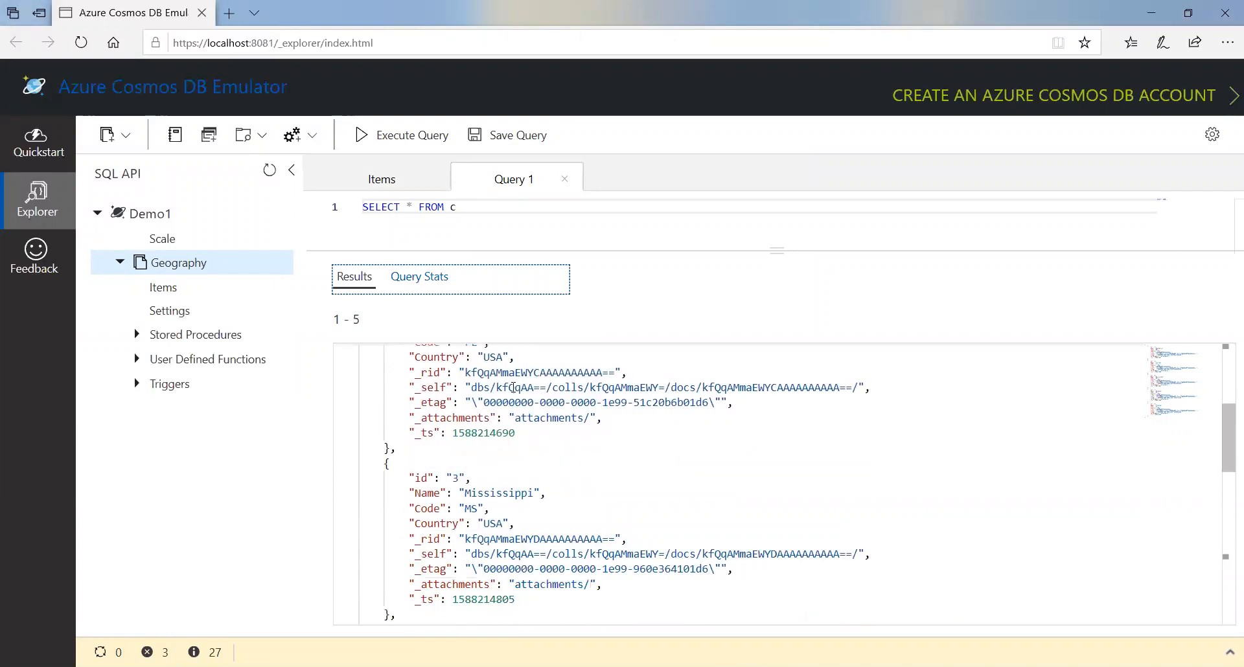
pyautogui.scroll(-1, 614, 433)
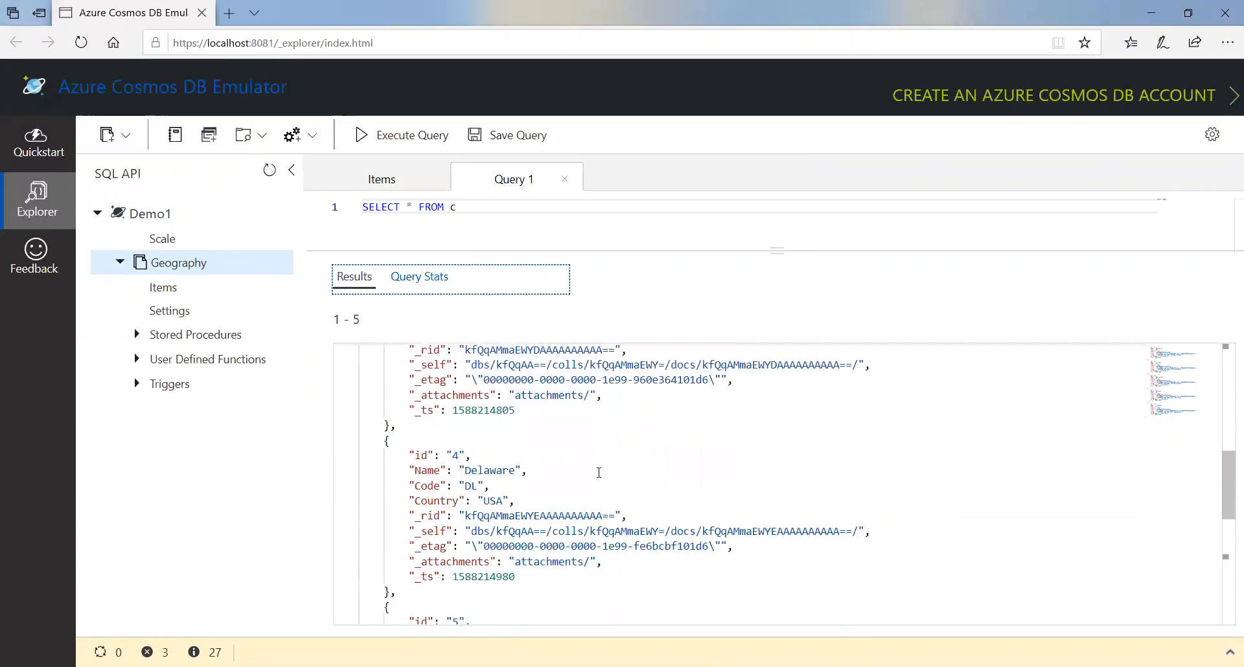
pyautogui.scroll(-4, 485, 480)
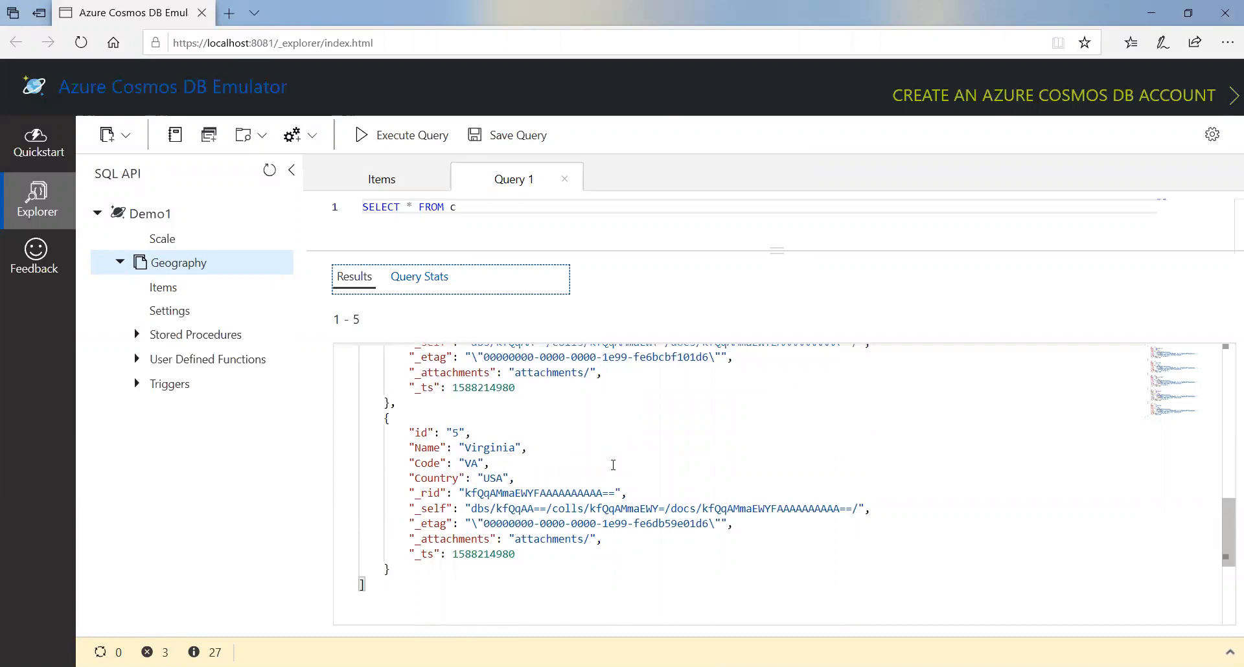
pyautogui.scroll(-3, 622, 467)
pyautogui.scroll(2, 737, 451)
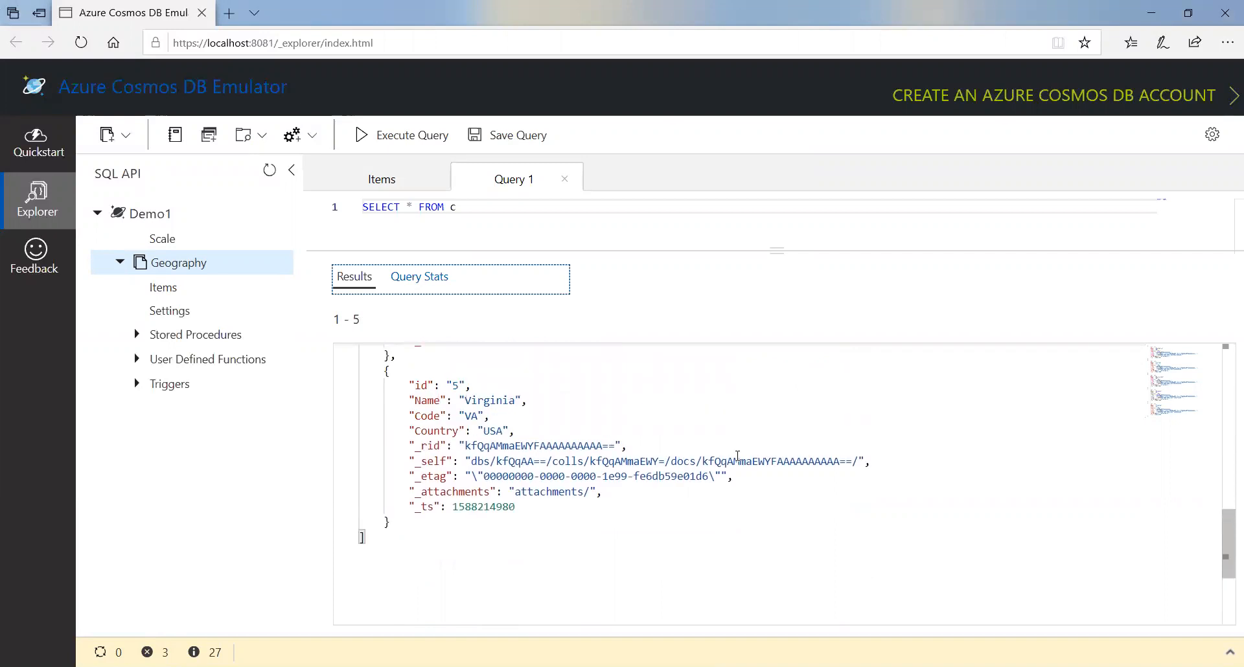